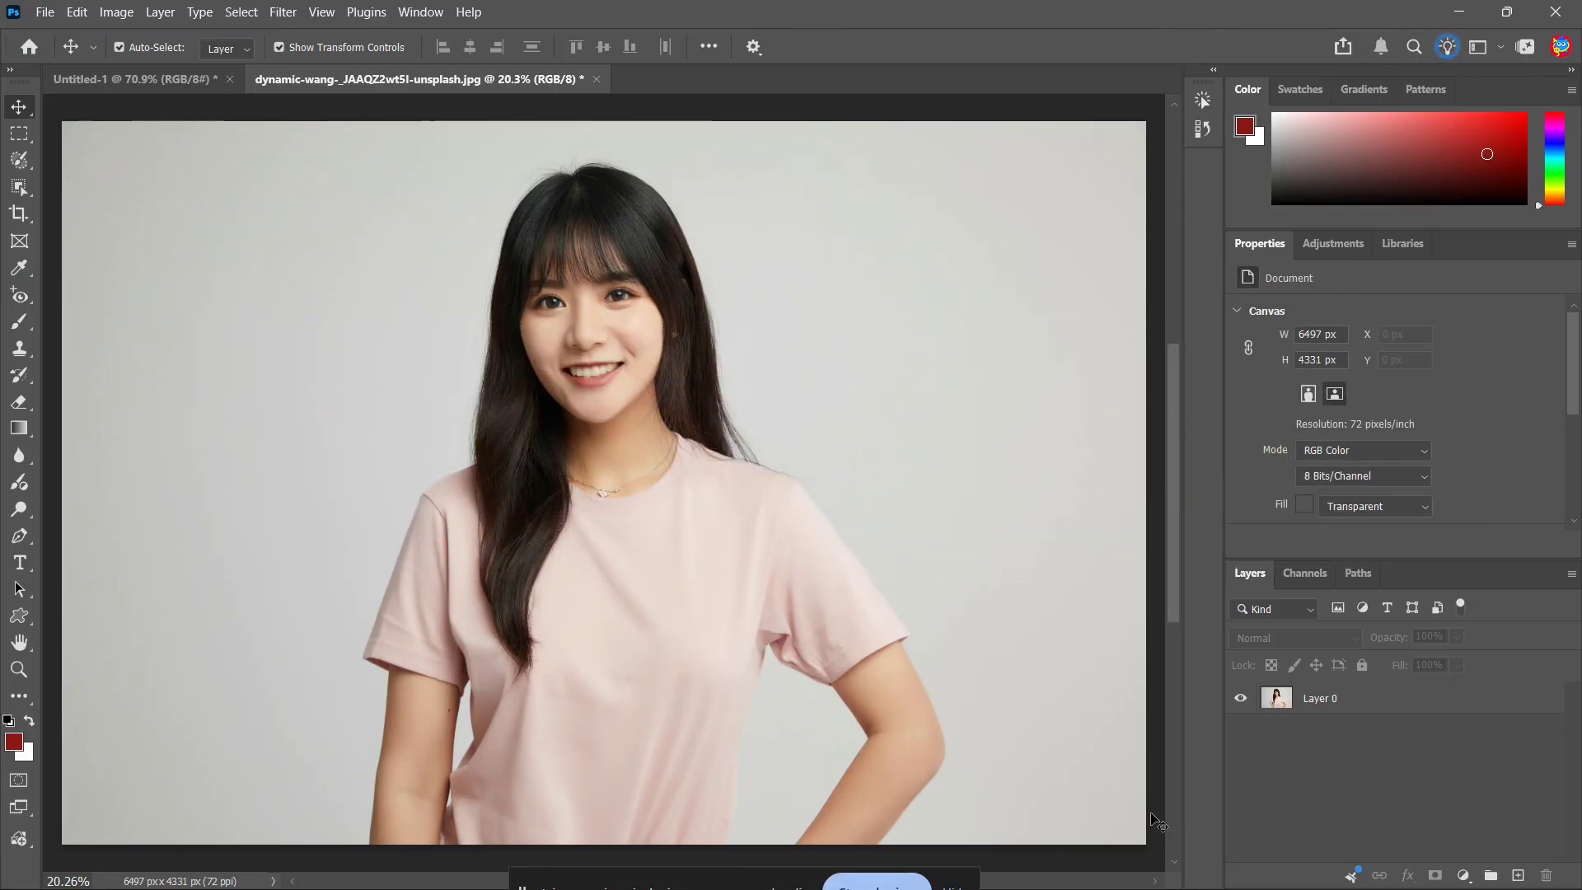
# Step: Select the portrait layer and set the Crop tool to a 2 in by 2 in size at 300 px/in resolution
pyautogui.click(1085, 502)
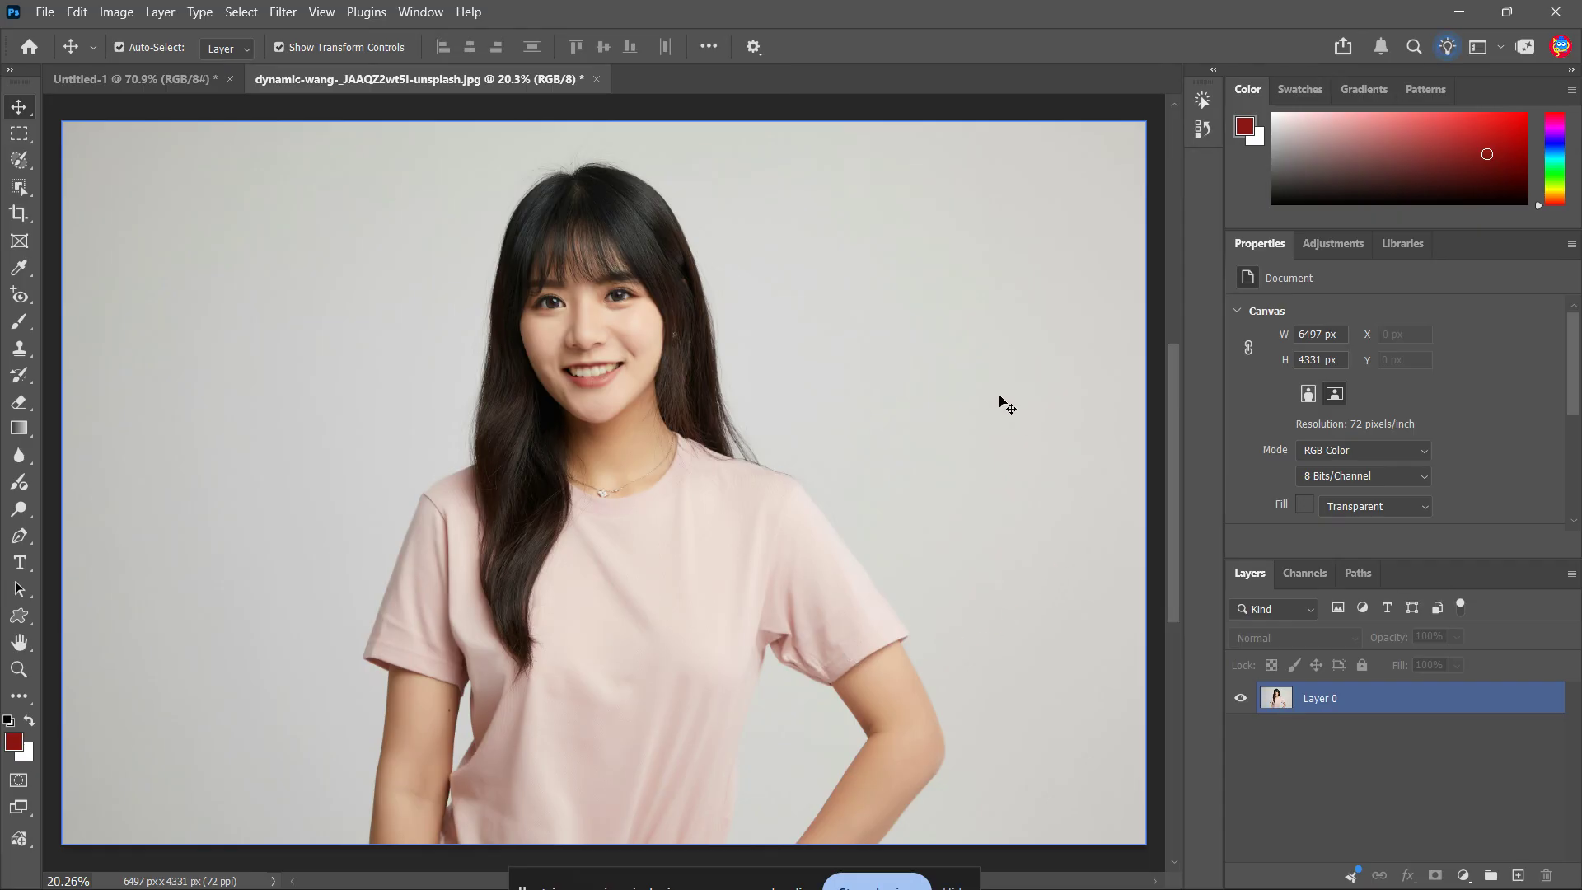
pyautogui.click(811, 335)
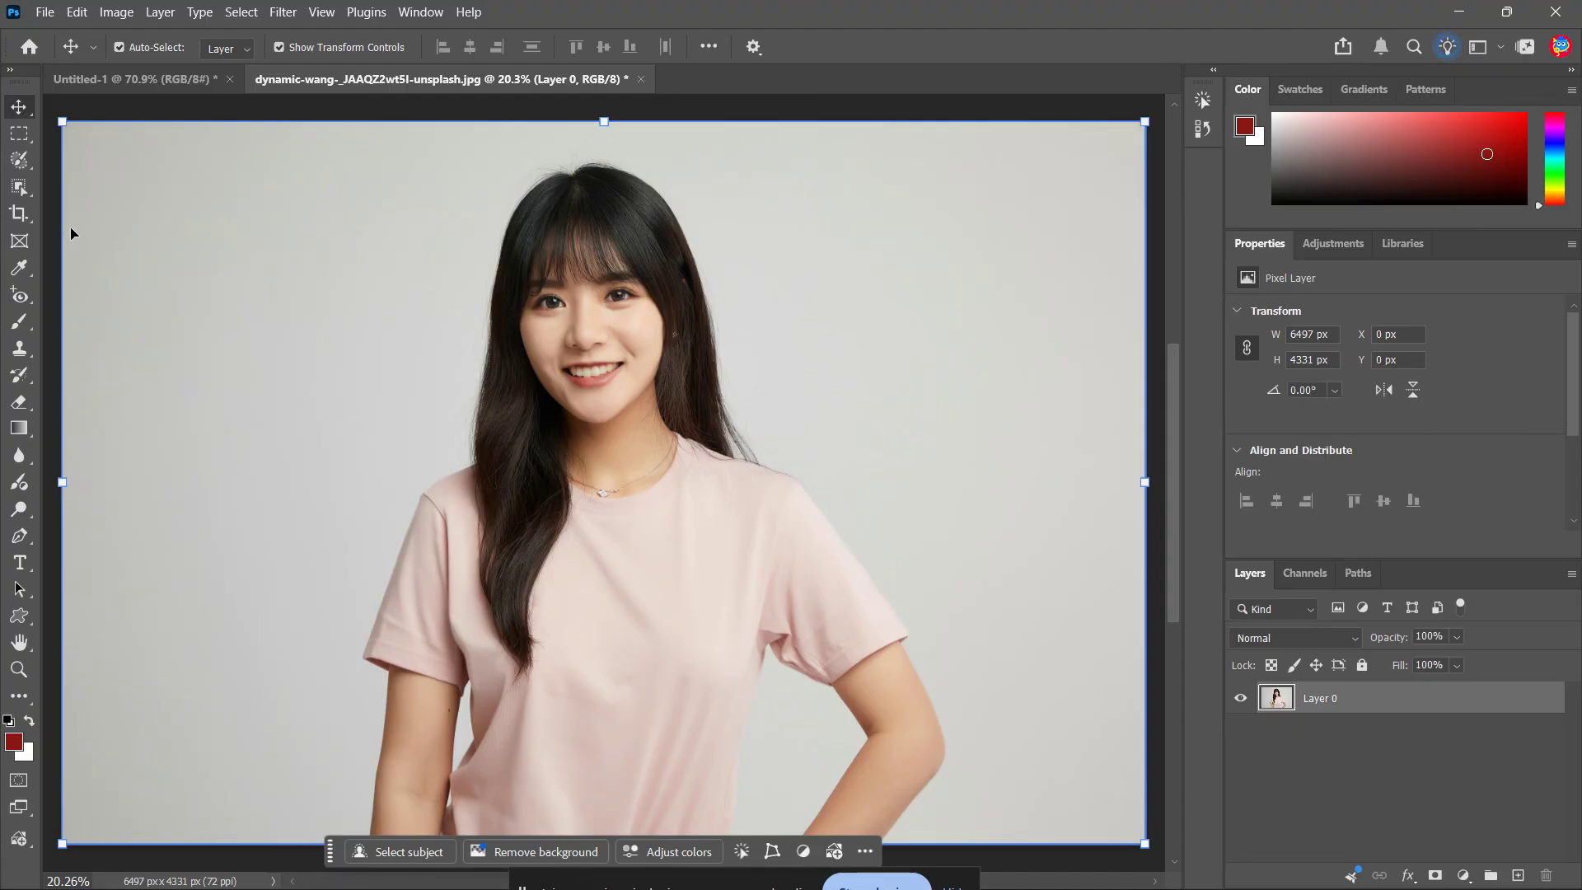
pyautogui.click(19, 219)
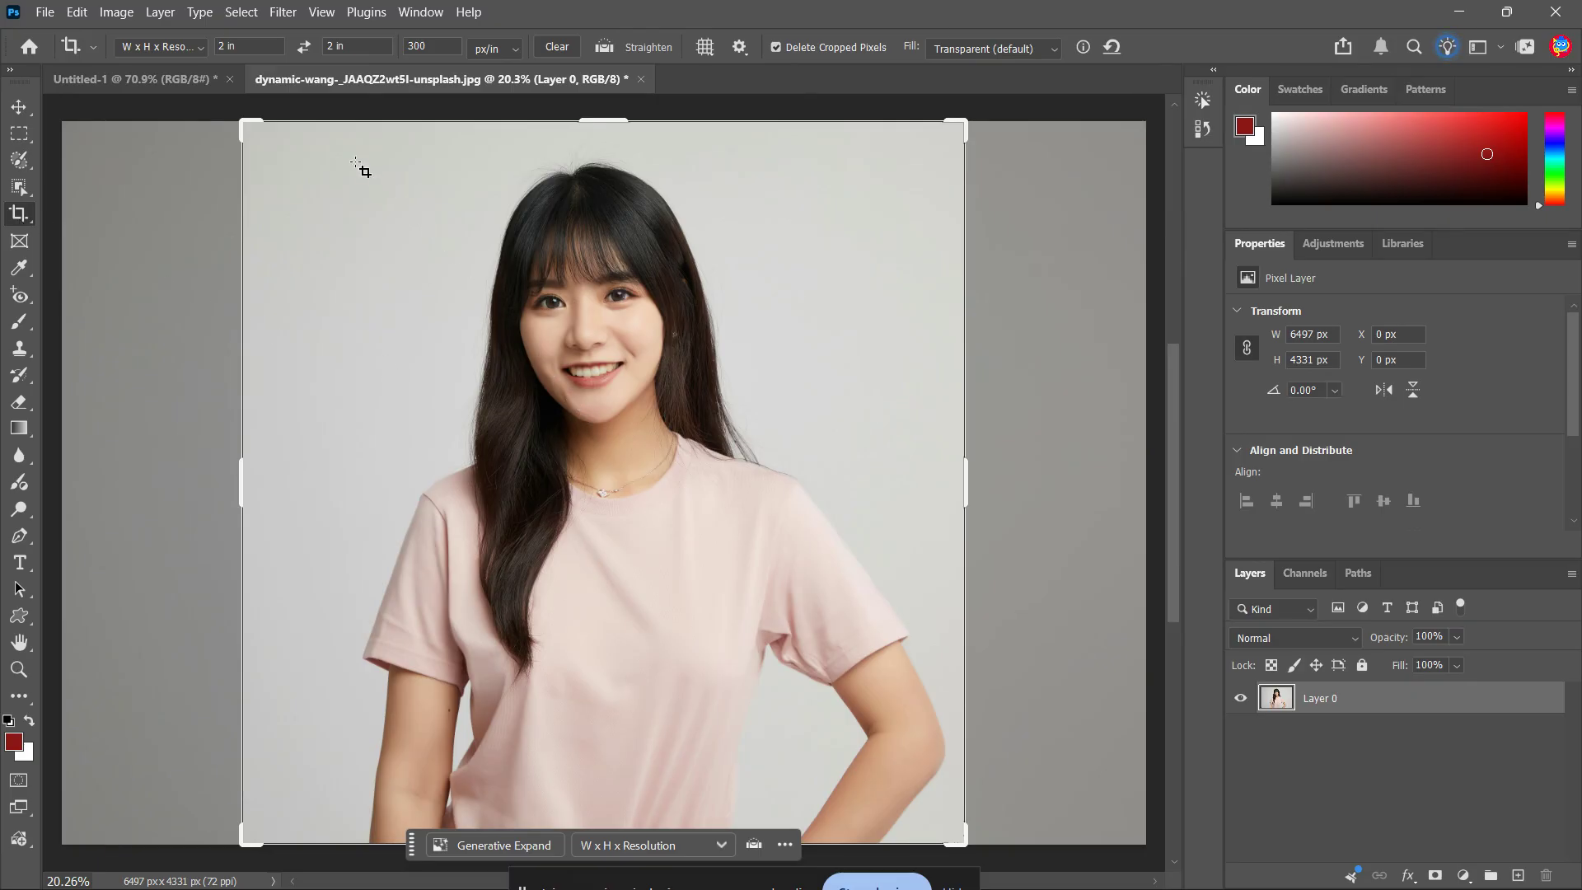
pyautogui.click(176, 51)
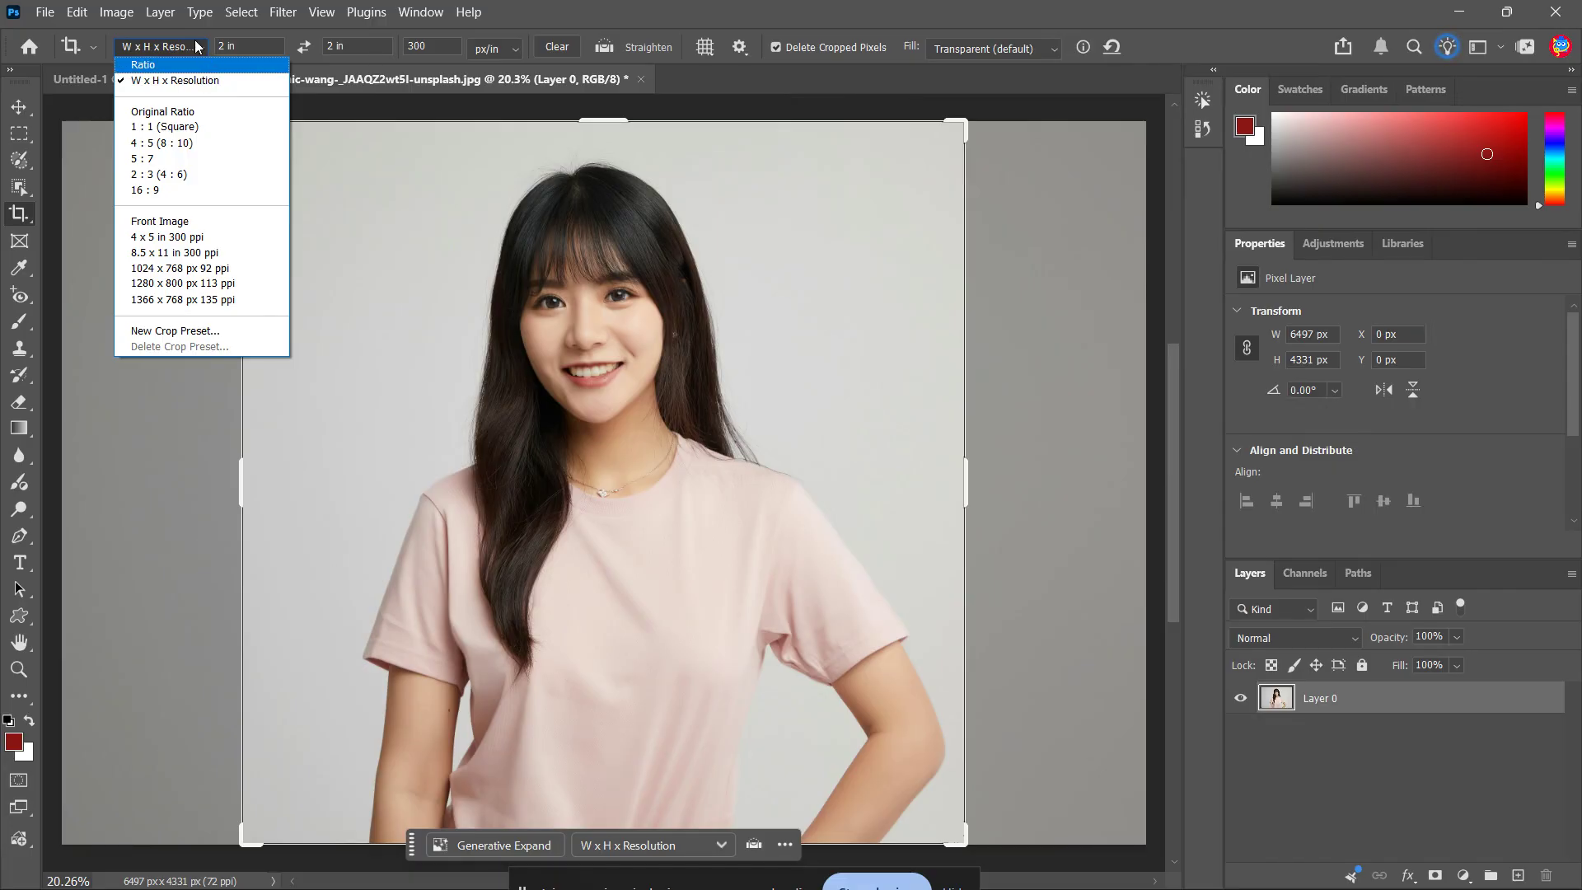
pyautogui.click(196, 47)
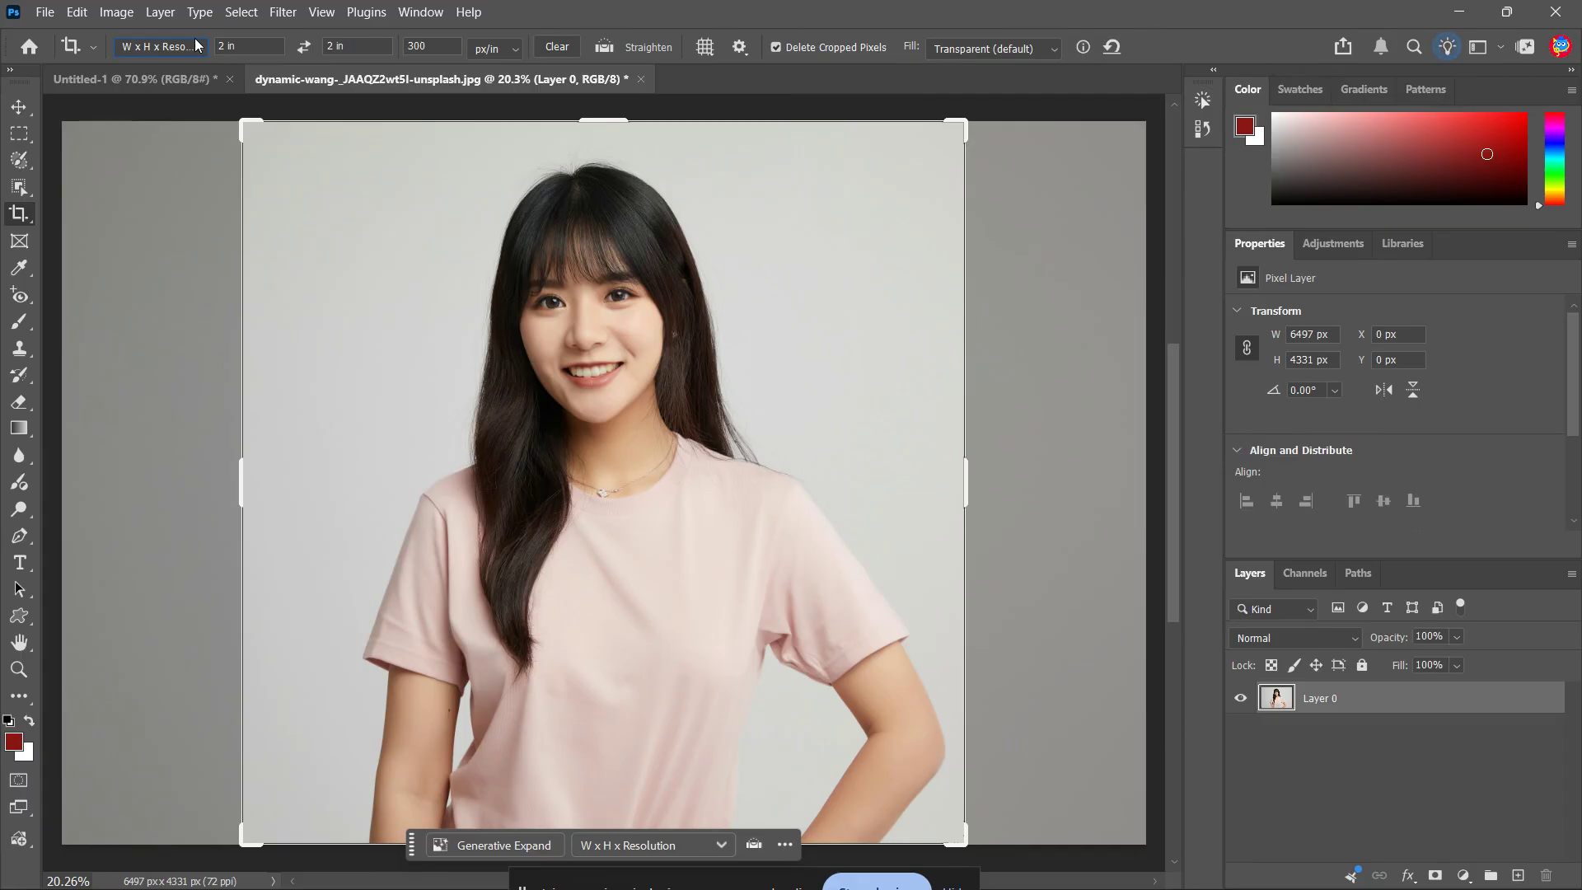
pyautogui.click(255, 49)
pyautogui.moveTo(249, 48); pyautogui.dragTo(213, 39)
pyautogui.write('2in')
pyautogui.press('Tab')
pyautogui.write('2in')
pyautogui.press('Return')
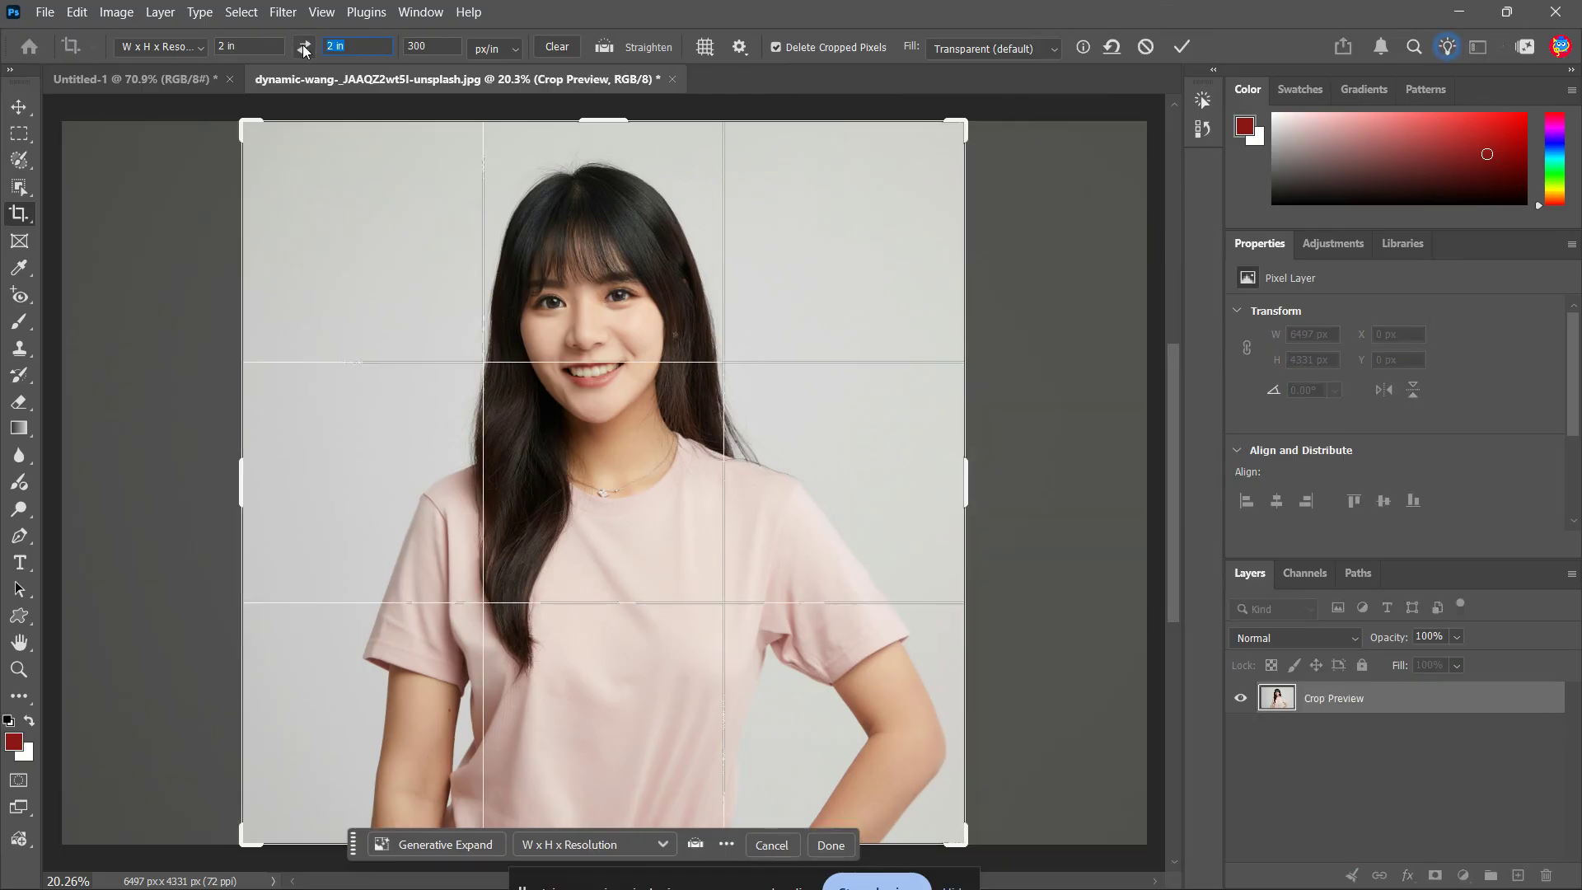
pyautogui.click(441, 48)
# Step: Crop the portrait to a square frame centred on the woman's head and shoulders
pyautogui.moveTo(588, 423); pyautogui.dragTo(610, 432)
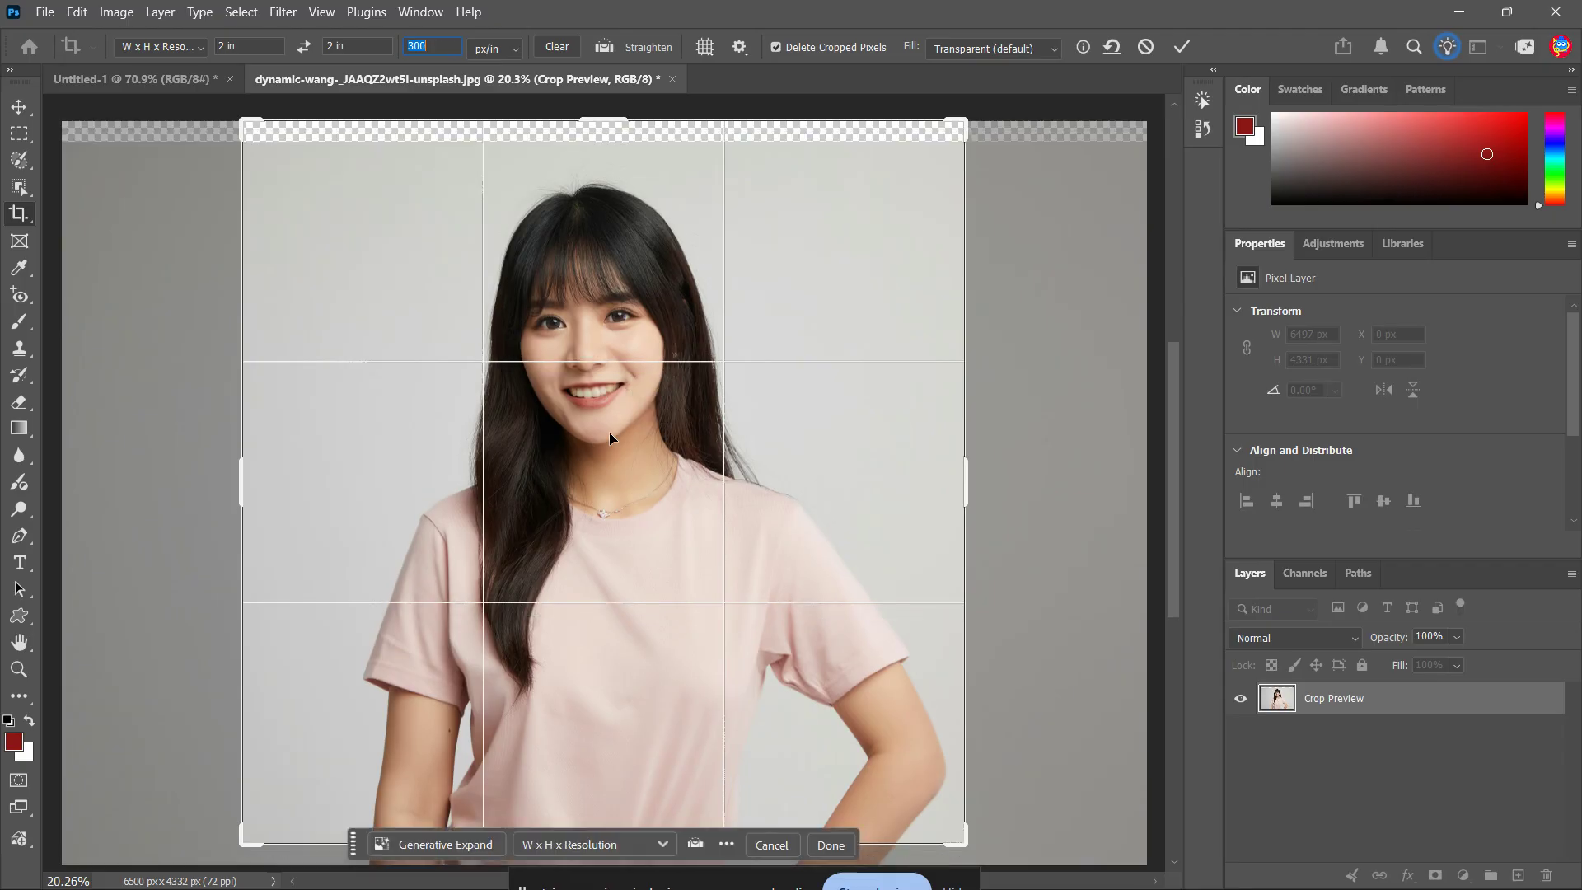
pyautogui.moveTo(969, 841); pyautogui.dragTo(795, 670)
pyautogui.moveTo(707, 550); pyautogui.dragTo(565, 495)
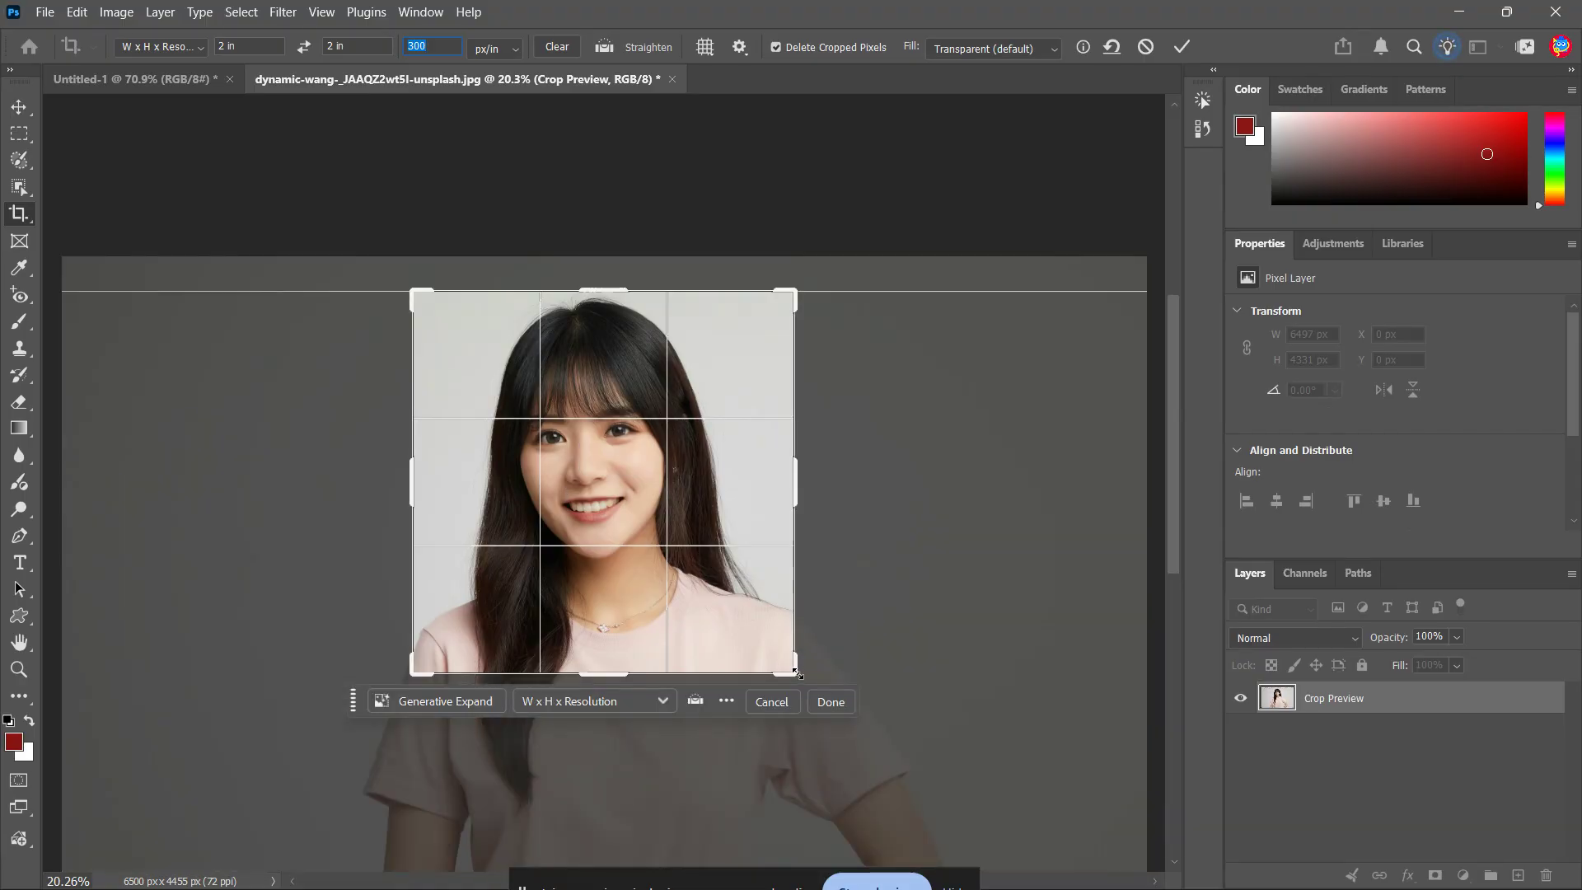
pyautogui.moveTo(796, 673); pyautogui.dragTo(824, 705)
pyautogui.moveTo(629, 483); pyautogui.dragTo(665, 482)
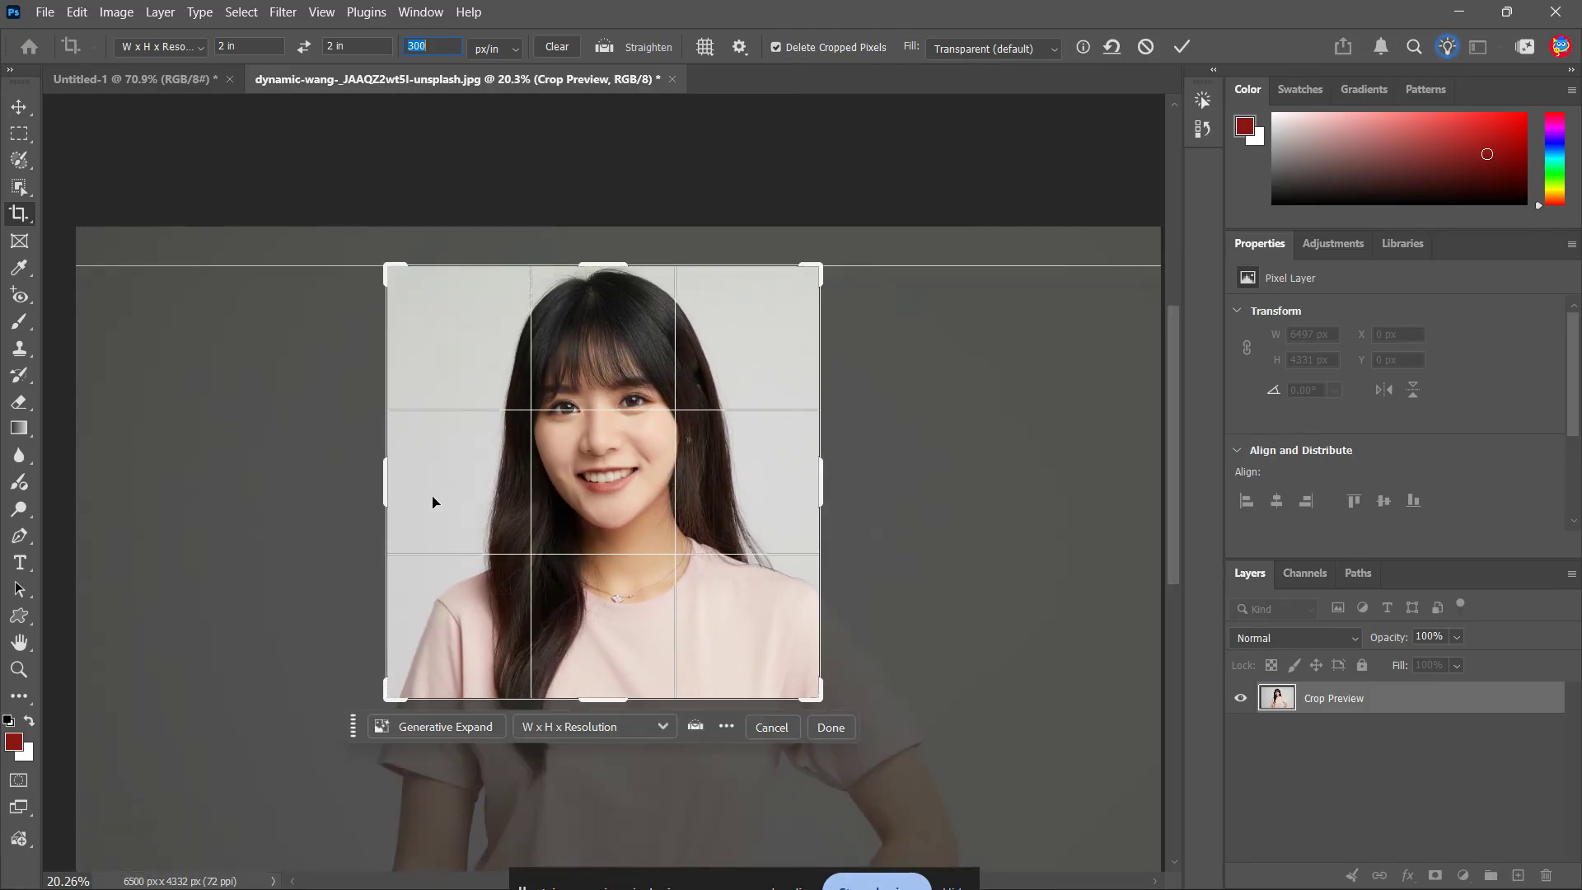
pyautogui.moveTo(387, 488); pyautogui.dragTo(400, 488)
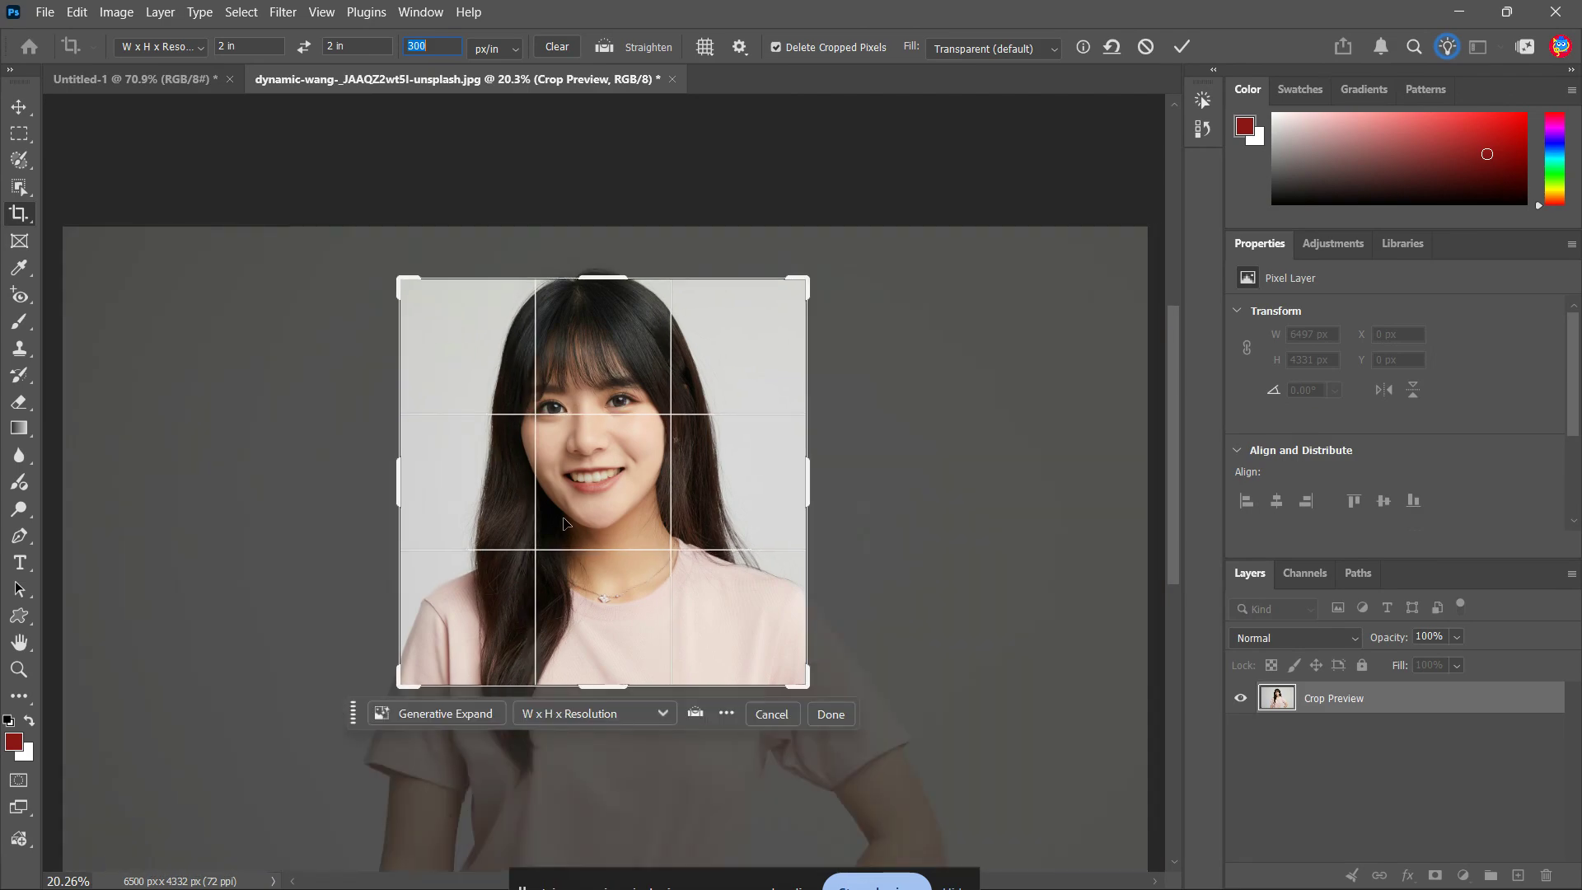
pyautogui.moveTo(603, 525); pyautogui.dragTo(611, 547)
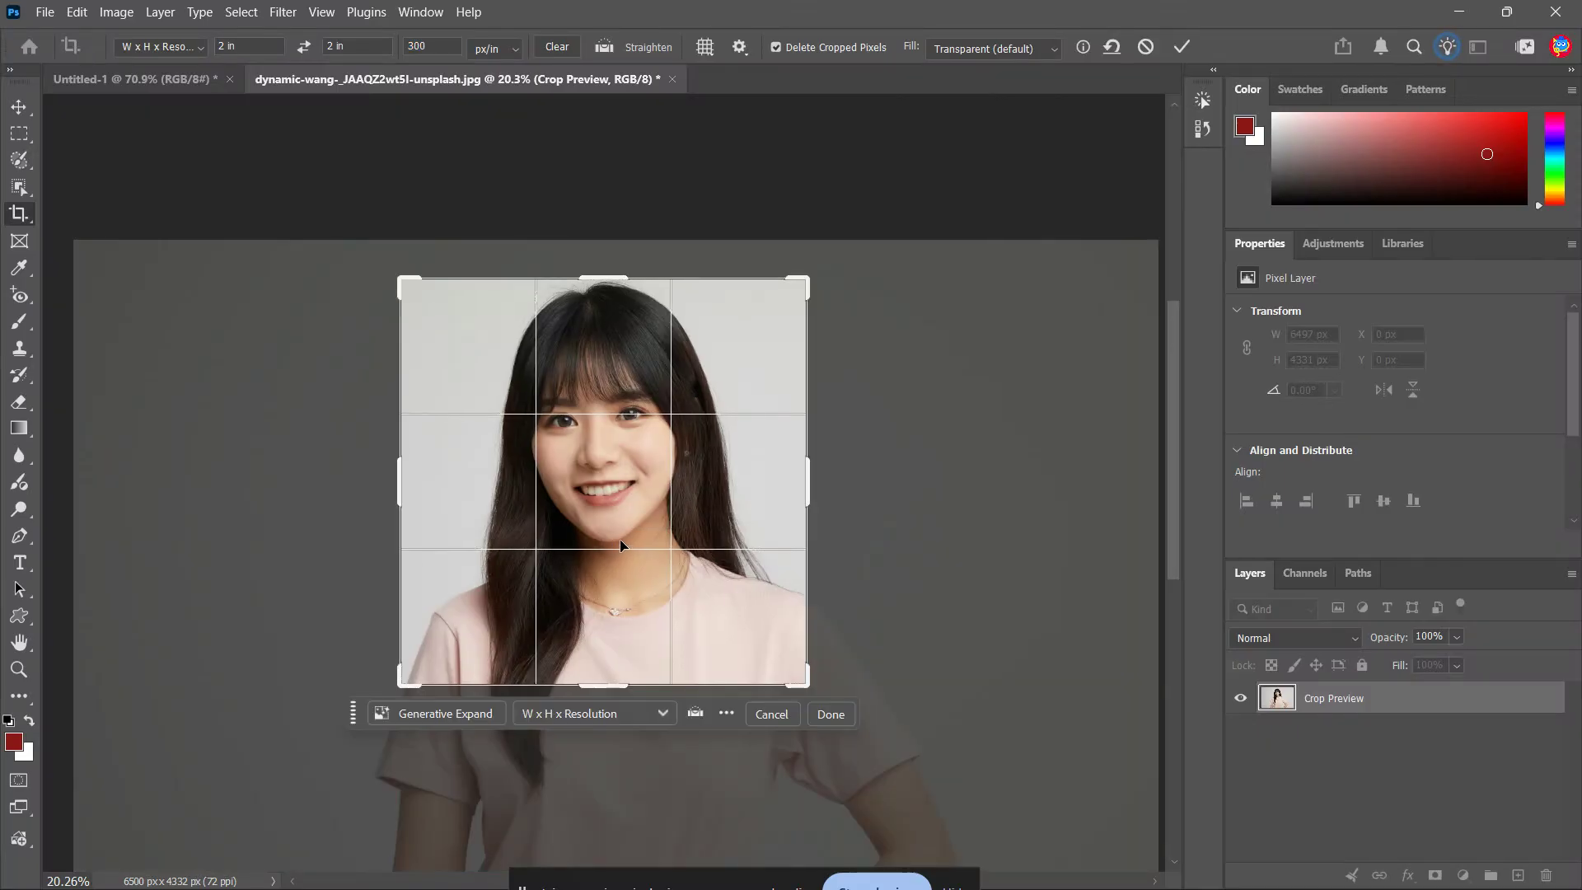
pyautogui.moveTo(635, 511)
pyautogui.mouseDown()
pyautogui.moveTo(628, 495)
pyautogui.moveTo(631, 508)
pyautogui.mouseUp()
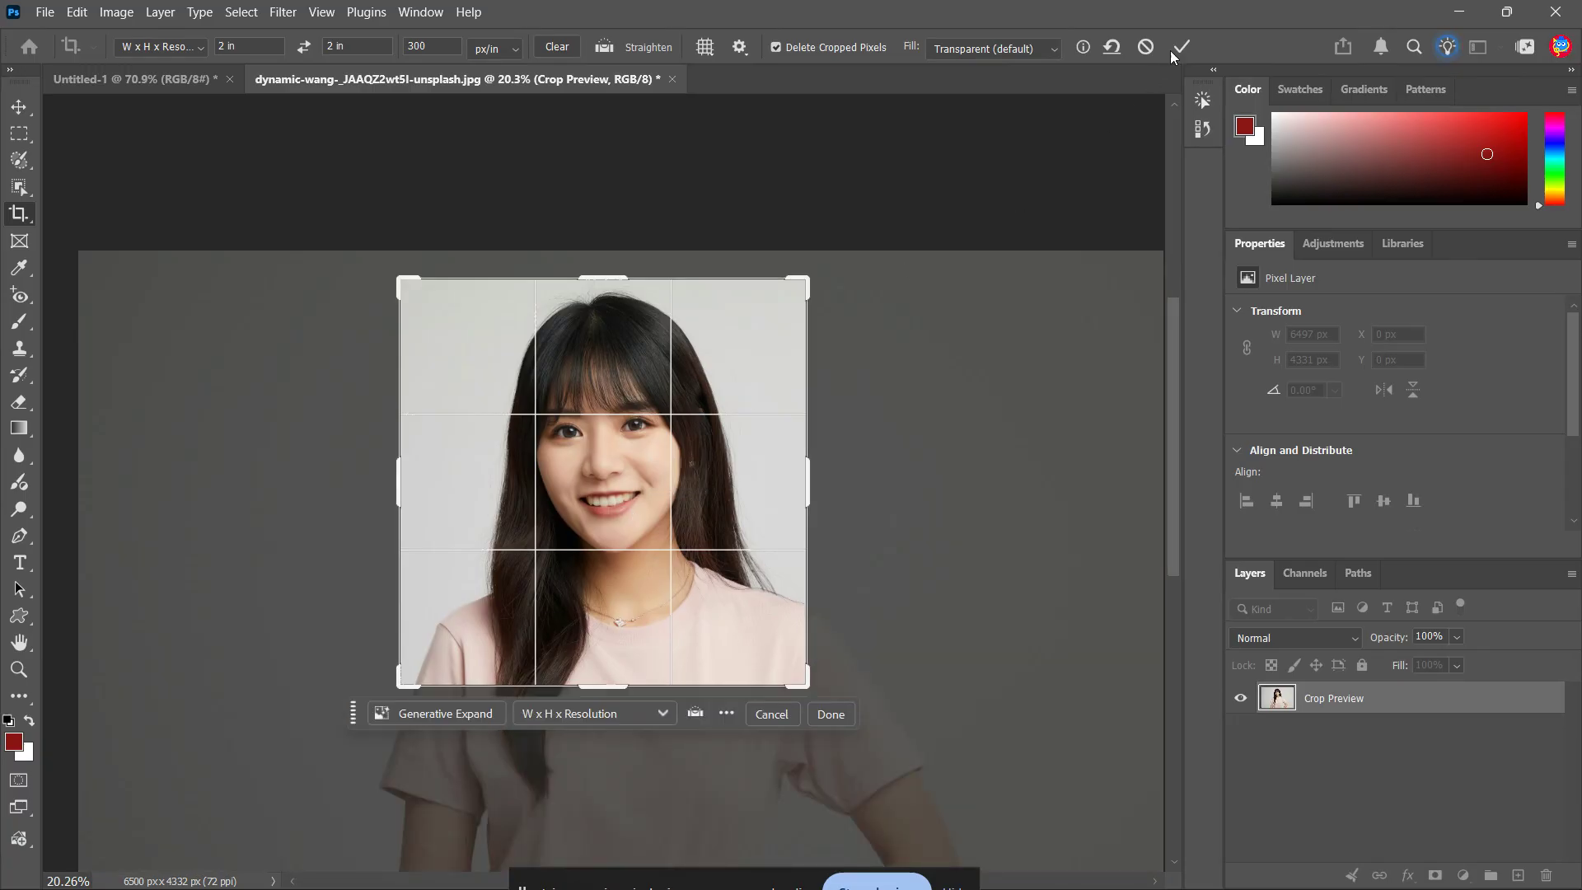
pyautogui.click(1182, 47)
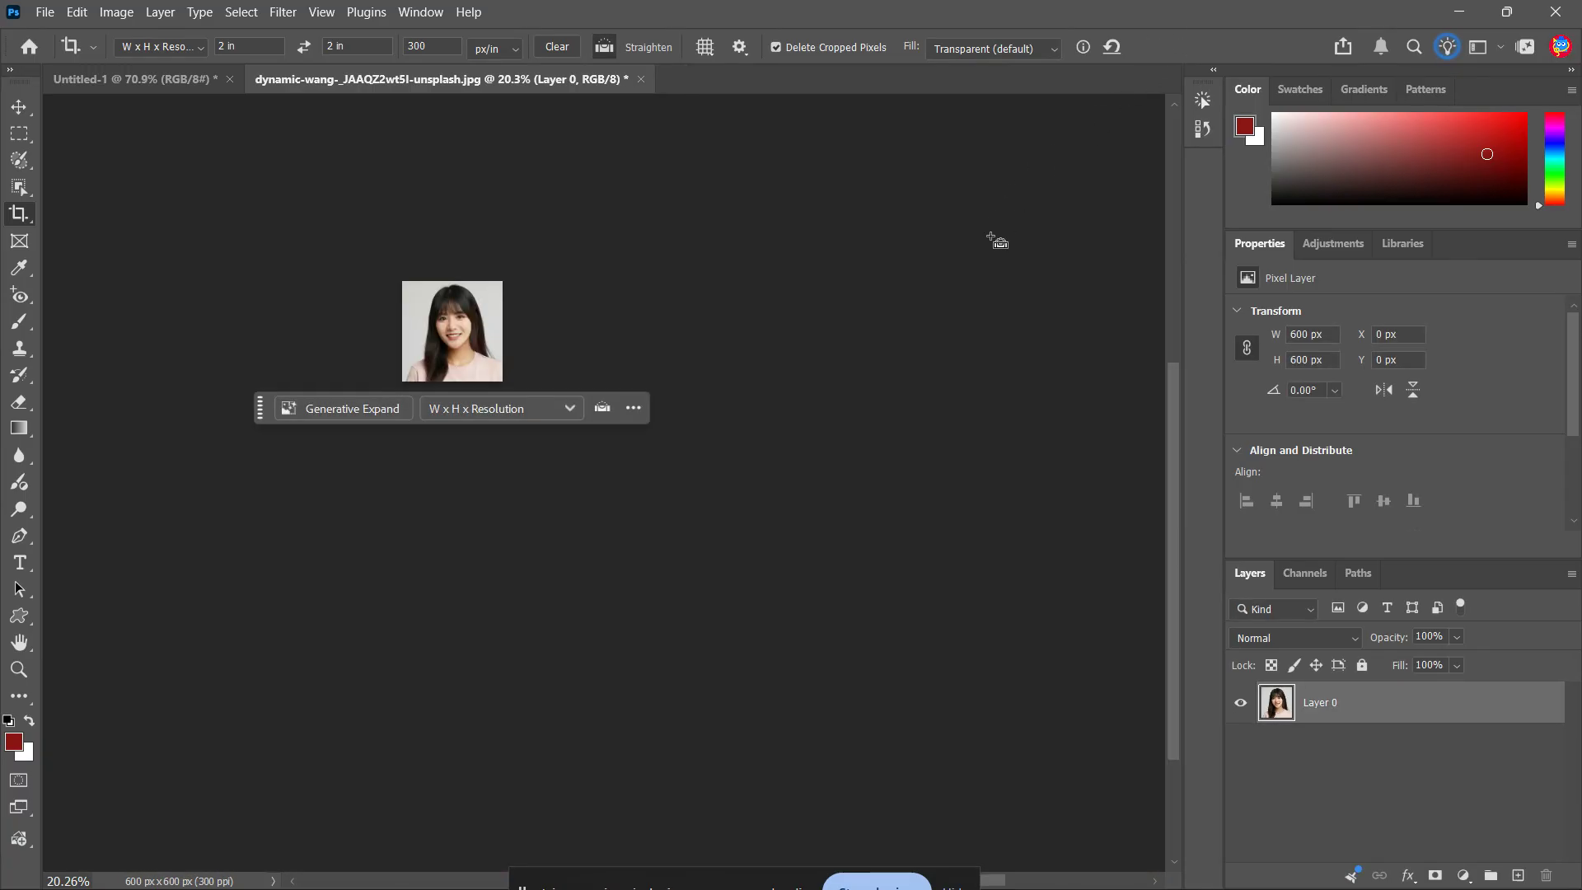
pyautogui.hotkey('ctrl', '0')
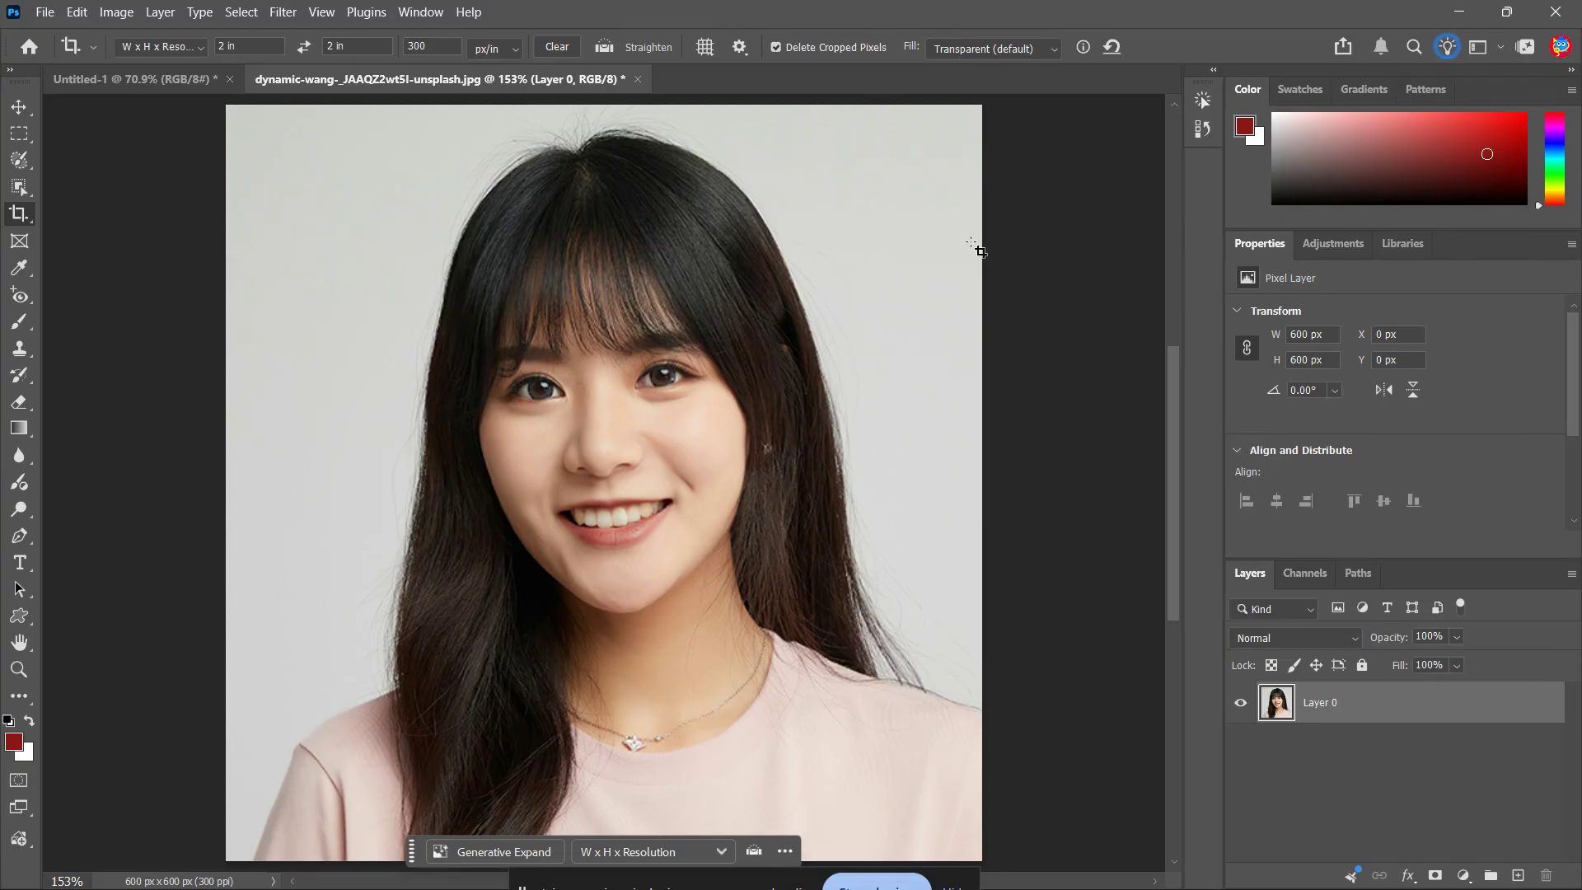
# Step: Define the cropped portrait as a pattern named "passport photo"
pyautogui.click(76, 12)
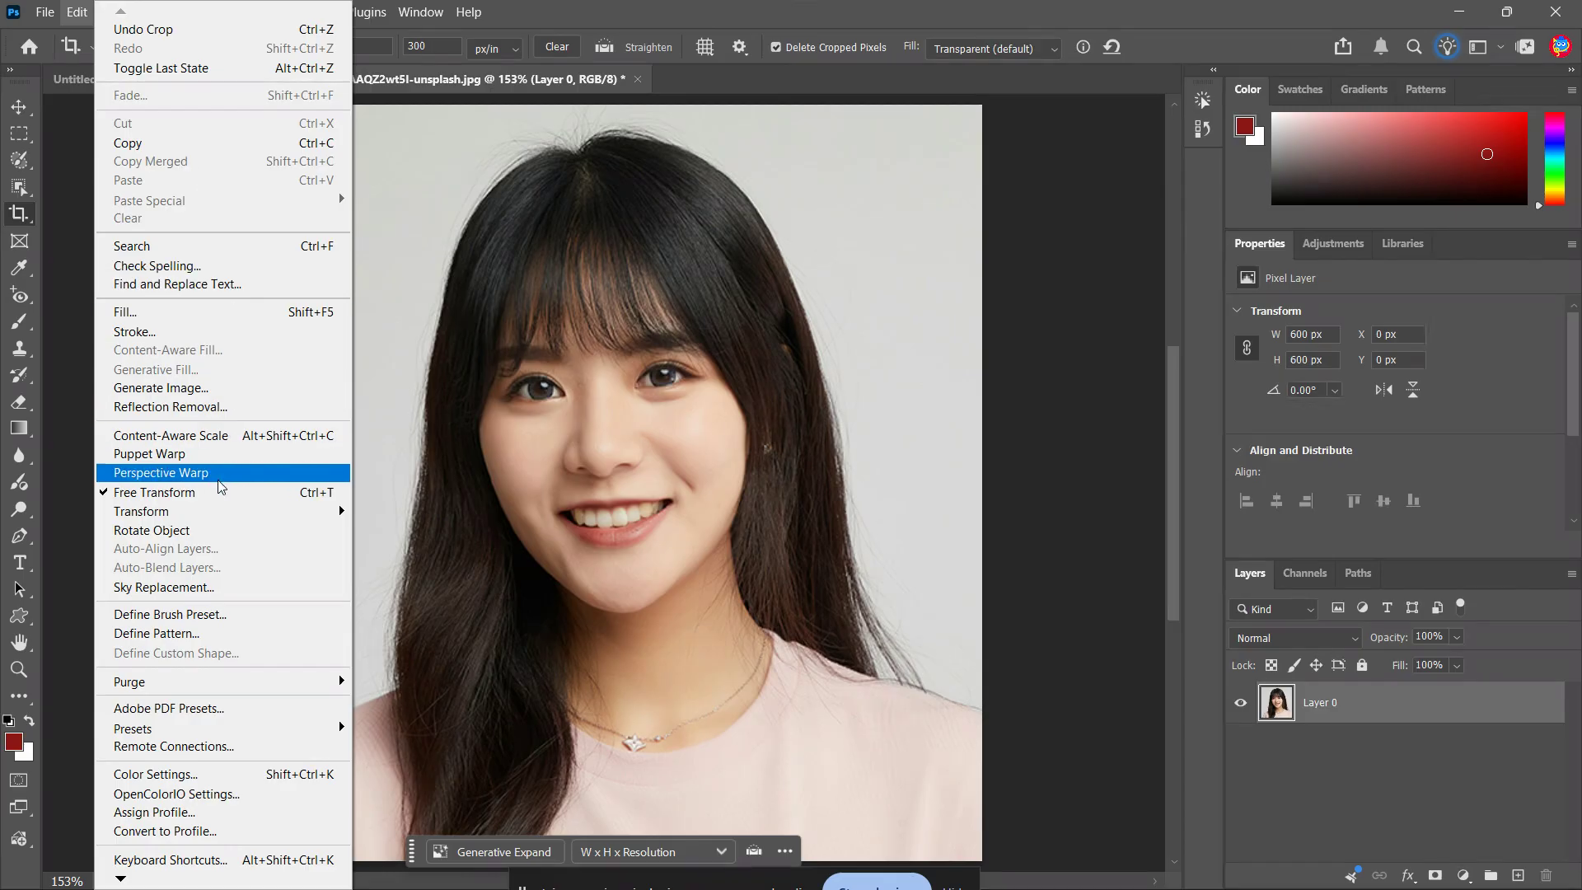
pyautogui.click(207, 635)
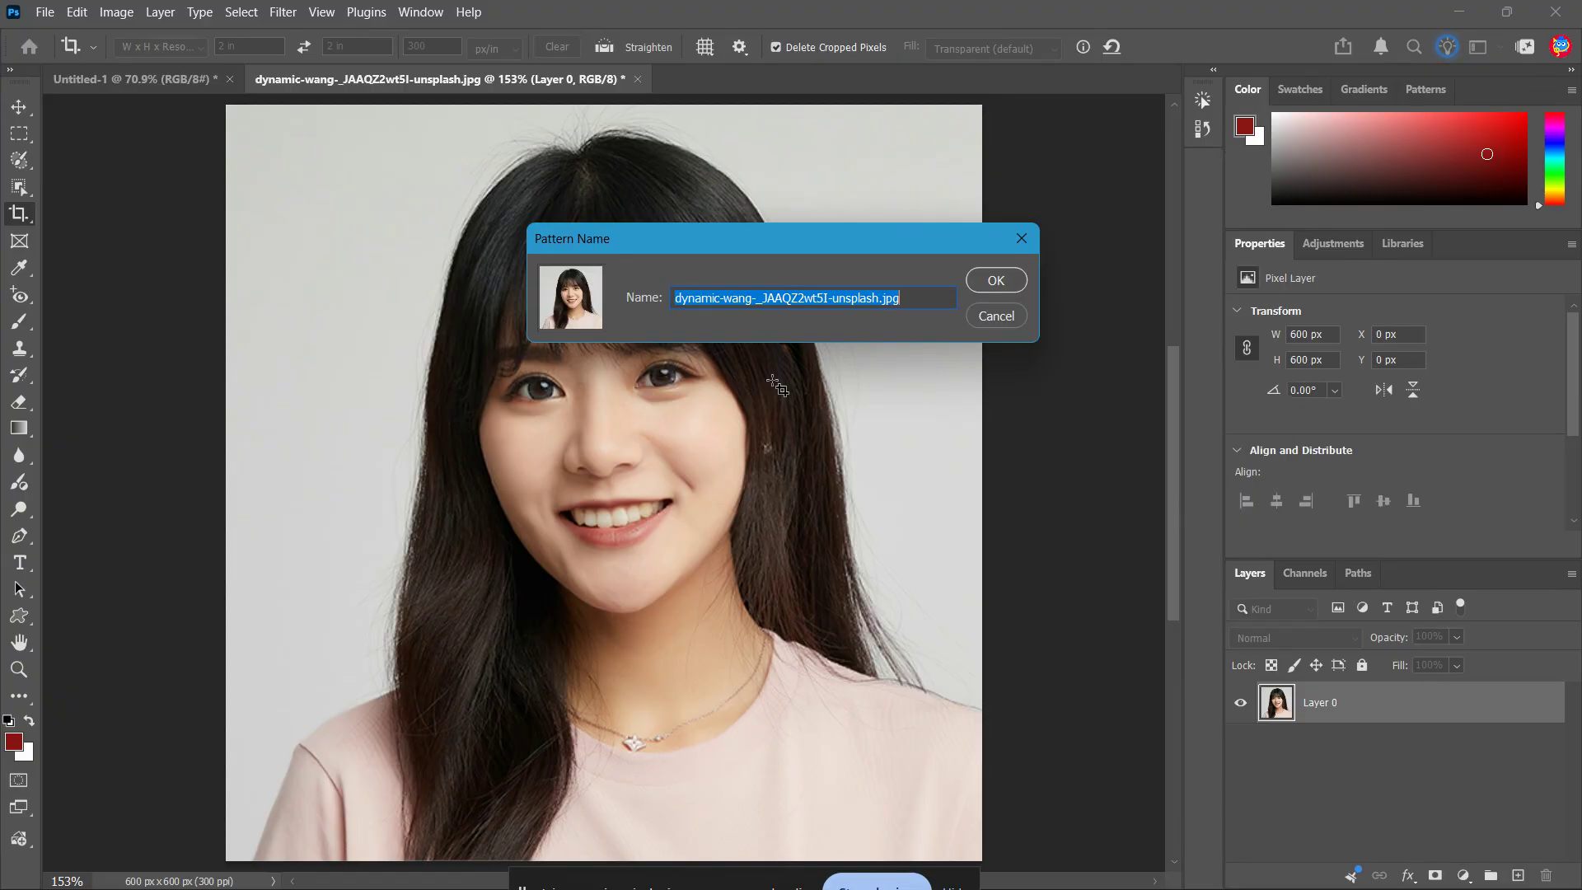
pyautogui.write('passport')
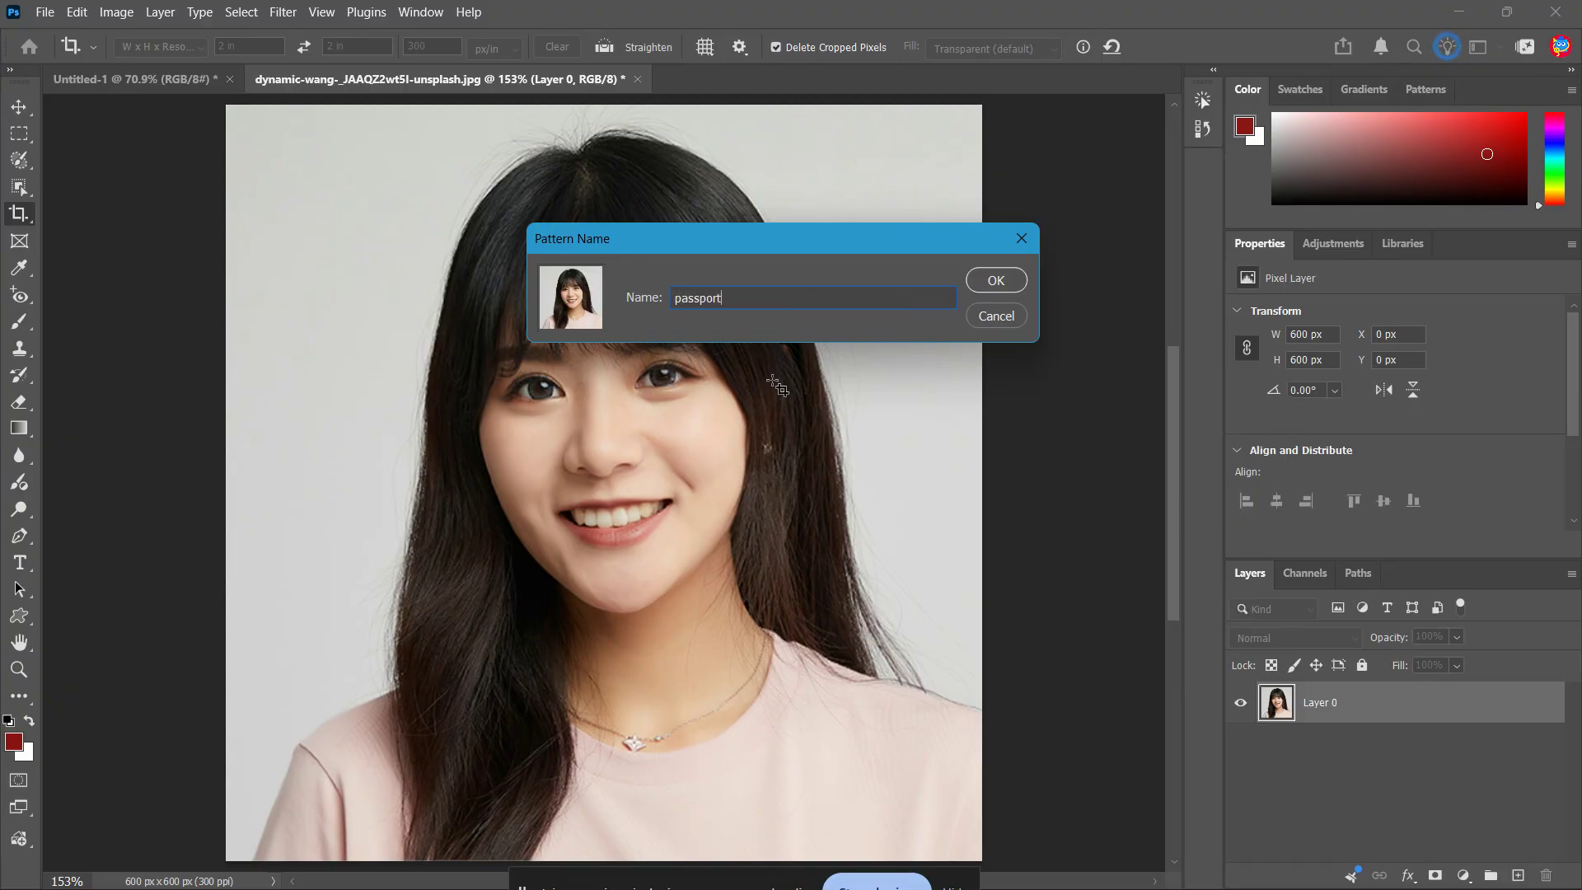
pyautogui.write('photo')
pyautogui.press('Return')
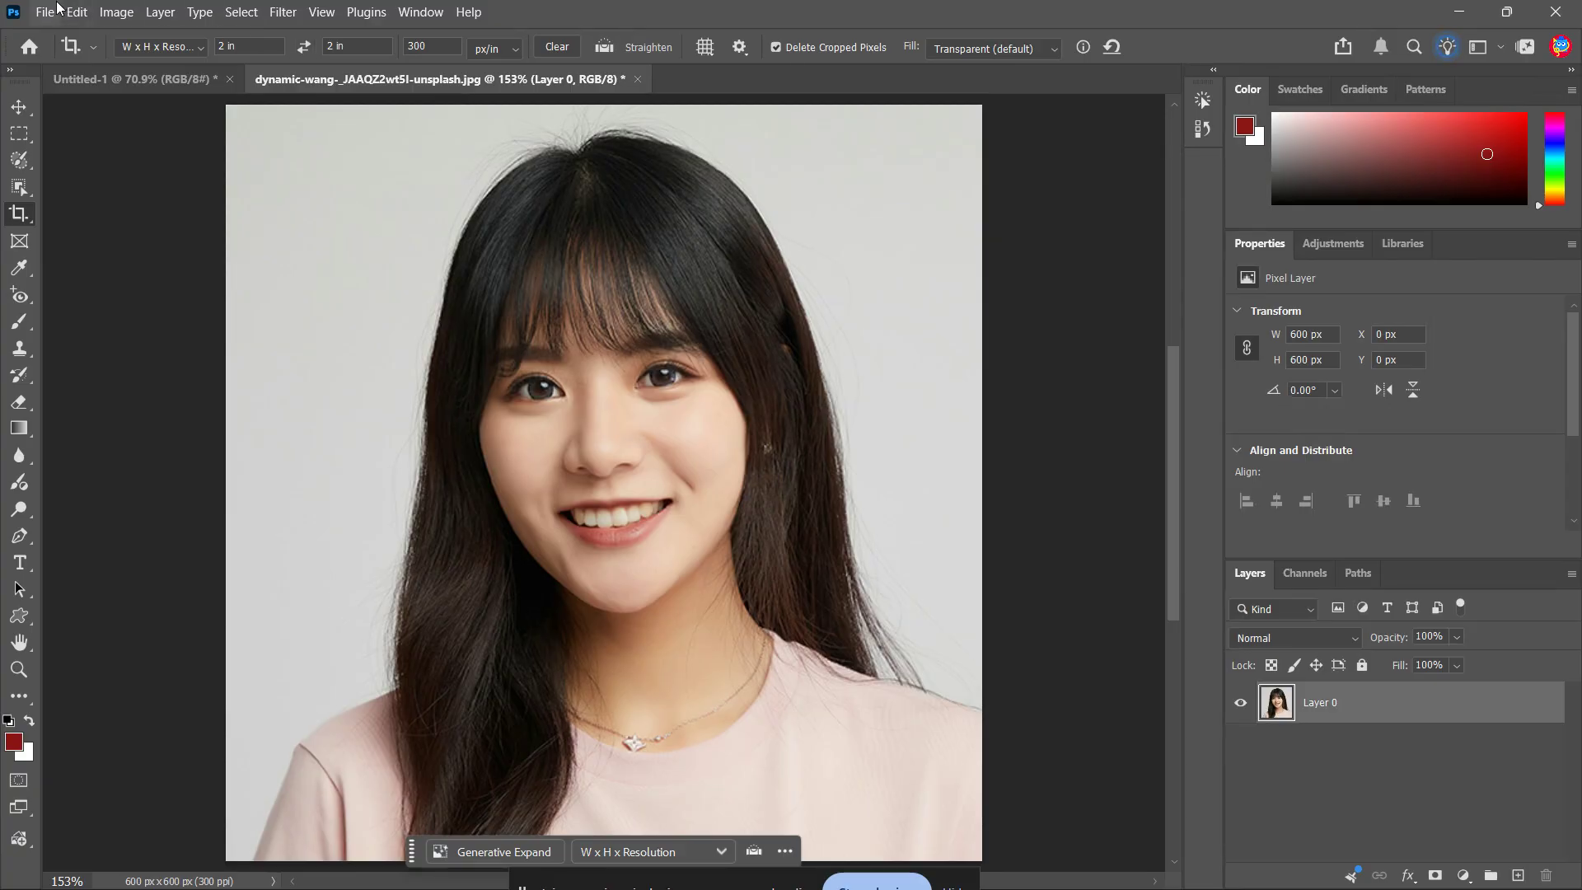
# Step: Create a 6 by 4 inch landscape document at 300 pixels/inch in RGB Color with a white background and artboards off
pyautogui.hotkey('ctrl', 'n')
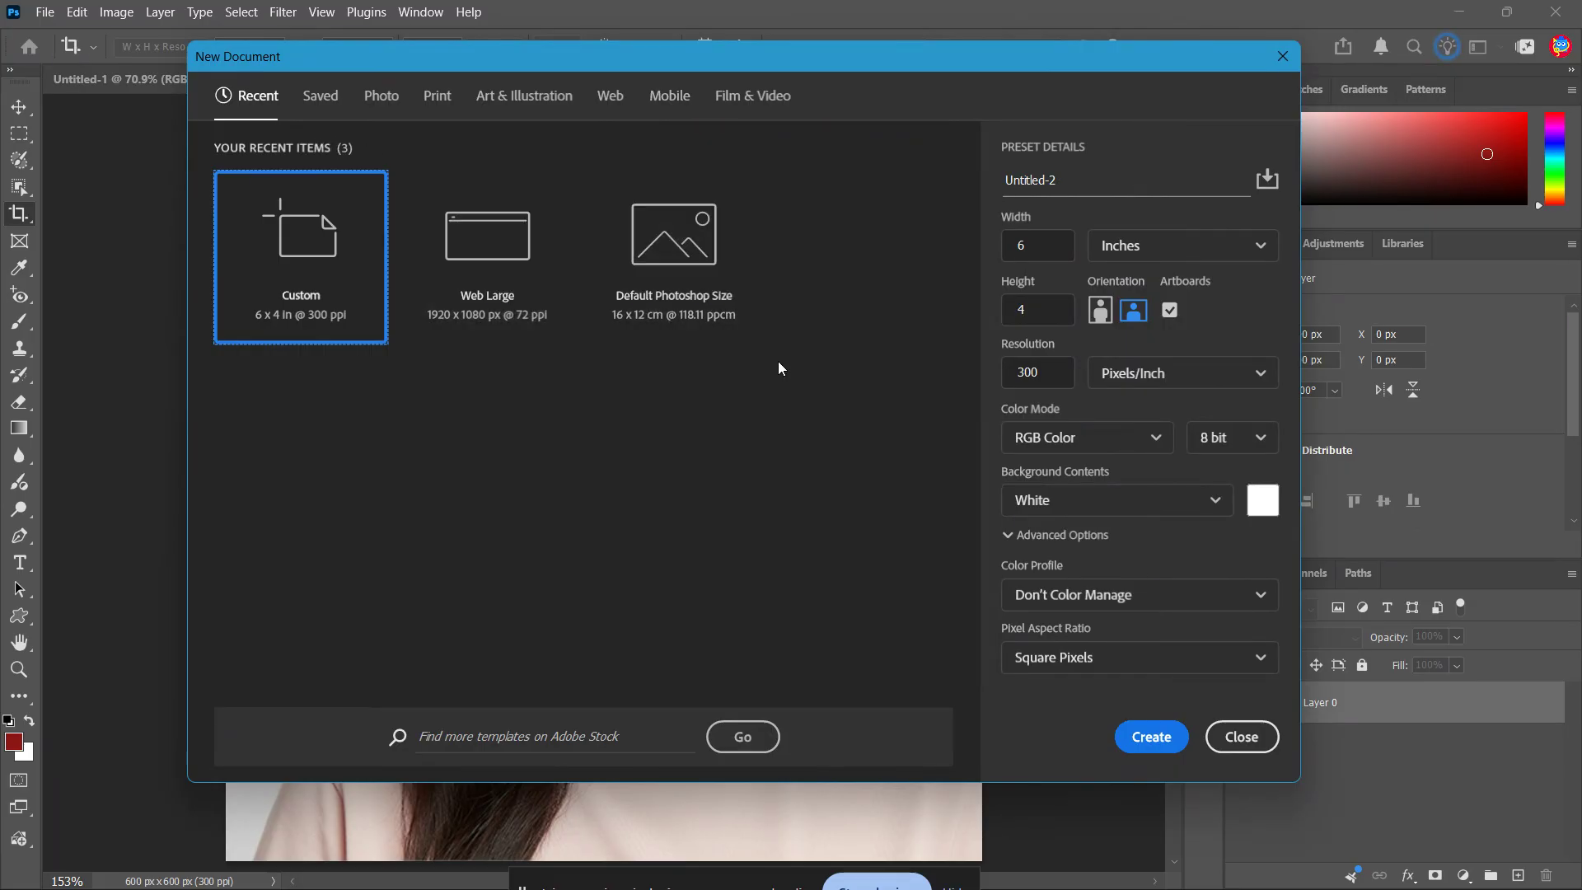
pyautogui.click(1046, 255)
pyautogui.click(1039, 320)
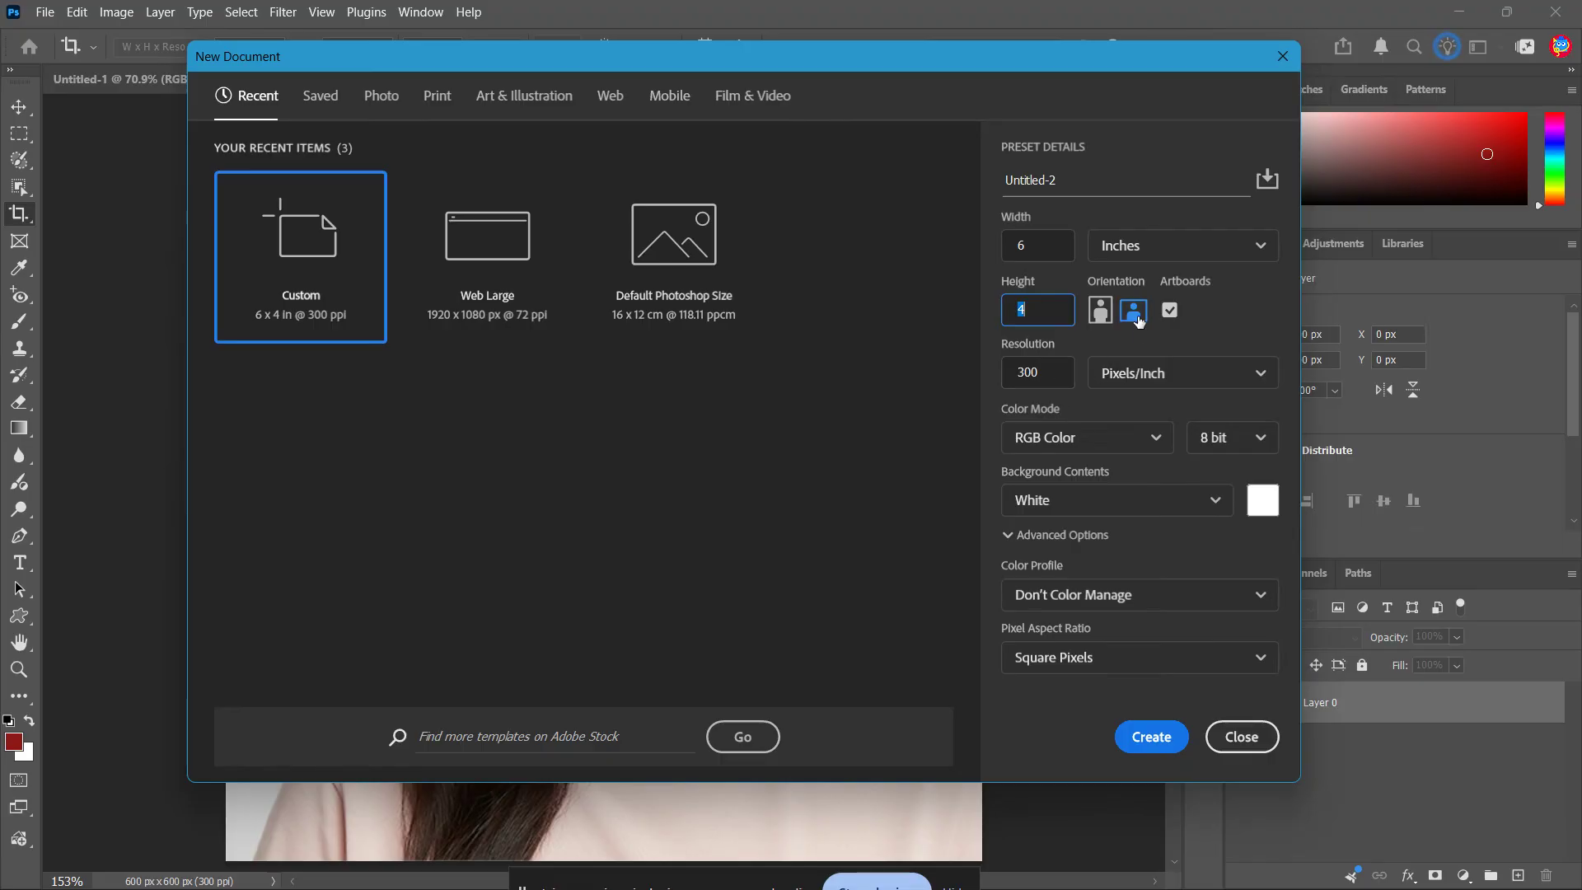
pyautogui.click(1170, 314)
pyautogui.click(1068, 382)
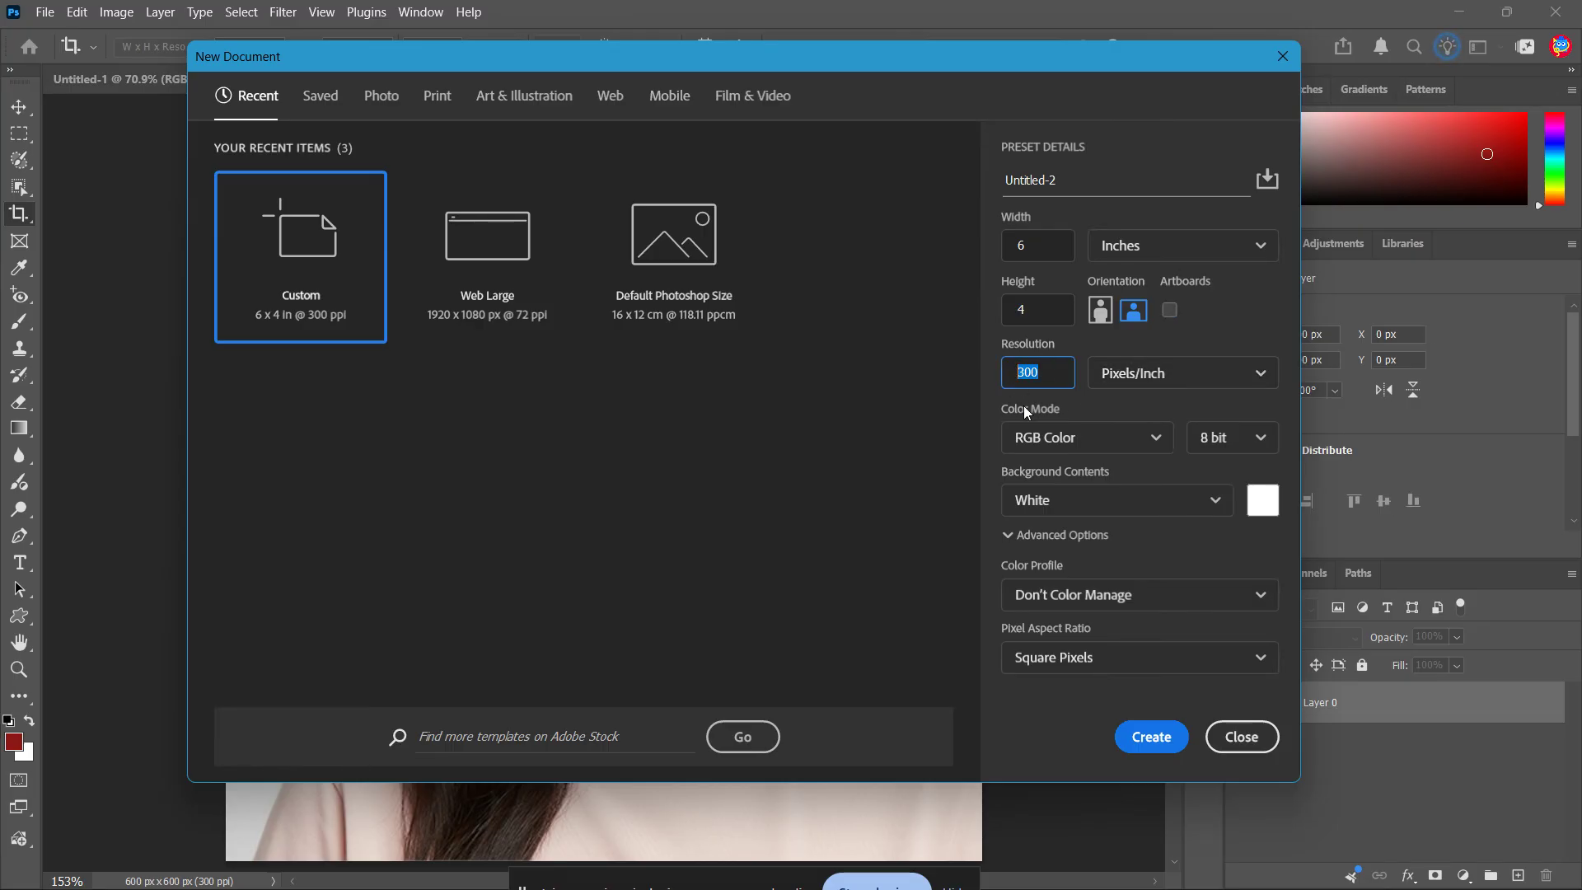
pyautogui.click(1124, 437)
pyautogui.click(1125, 438)
pyautogui.click(1152, 737)
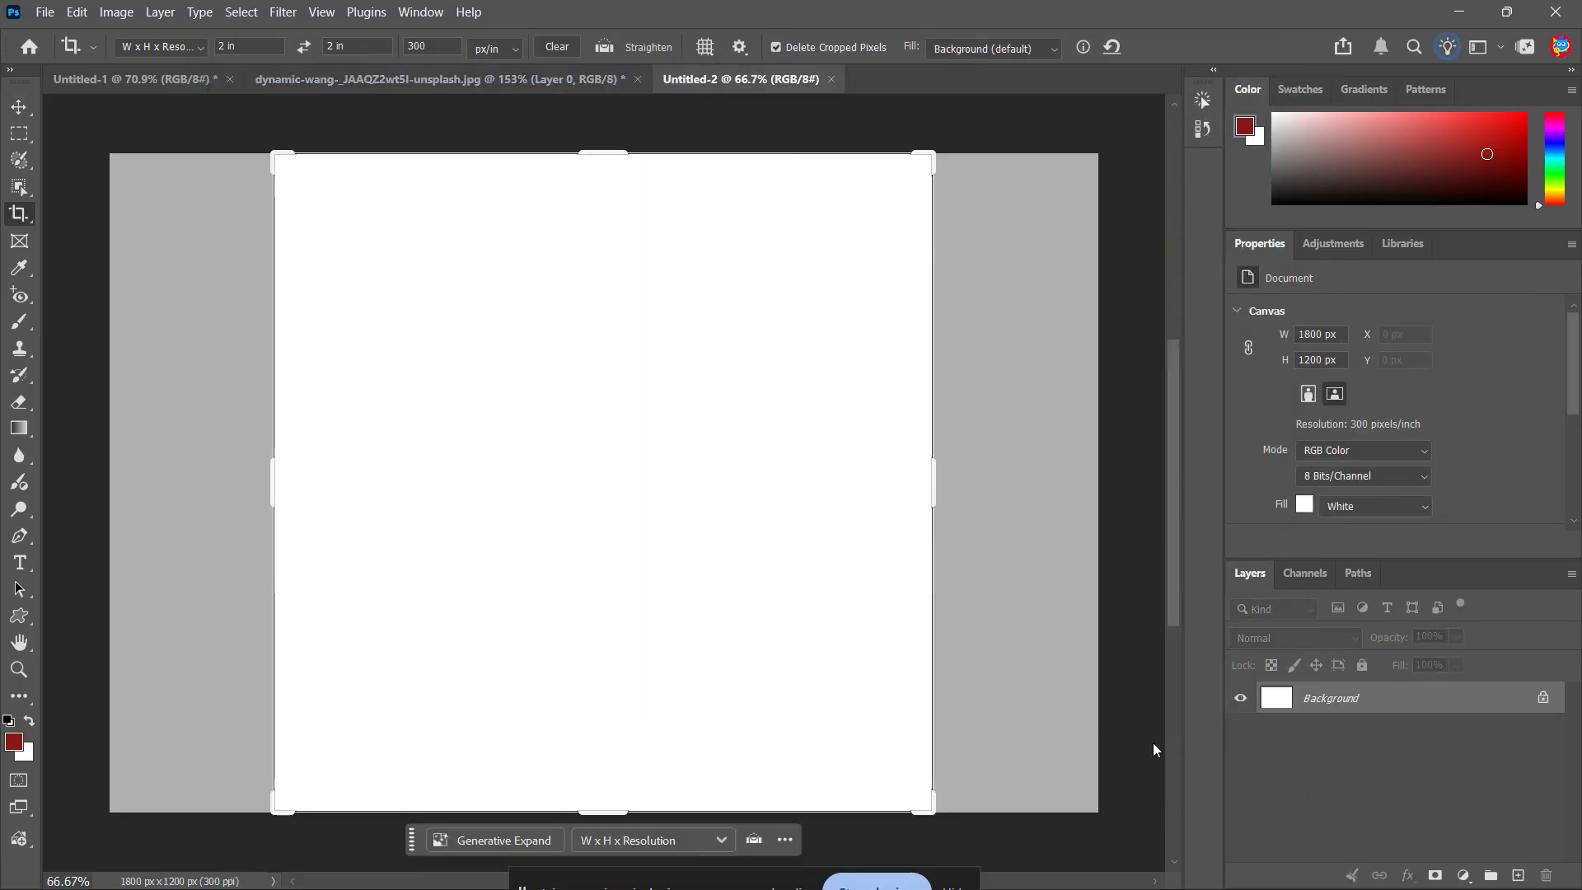
pyautogui.press('Escape')
pyautogui.press('v')
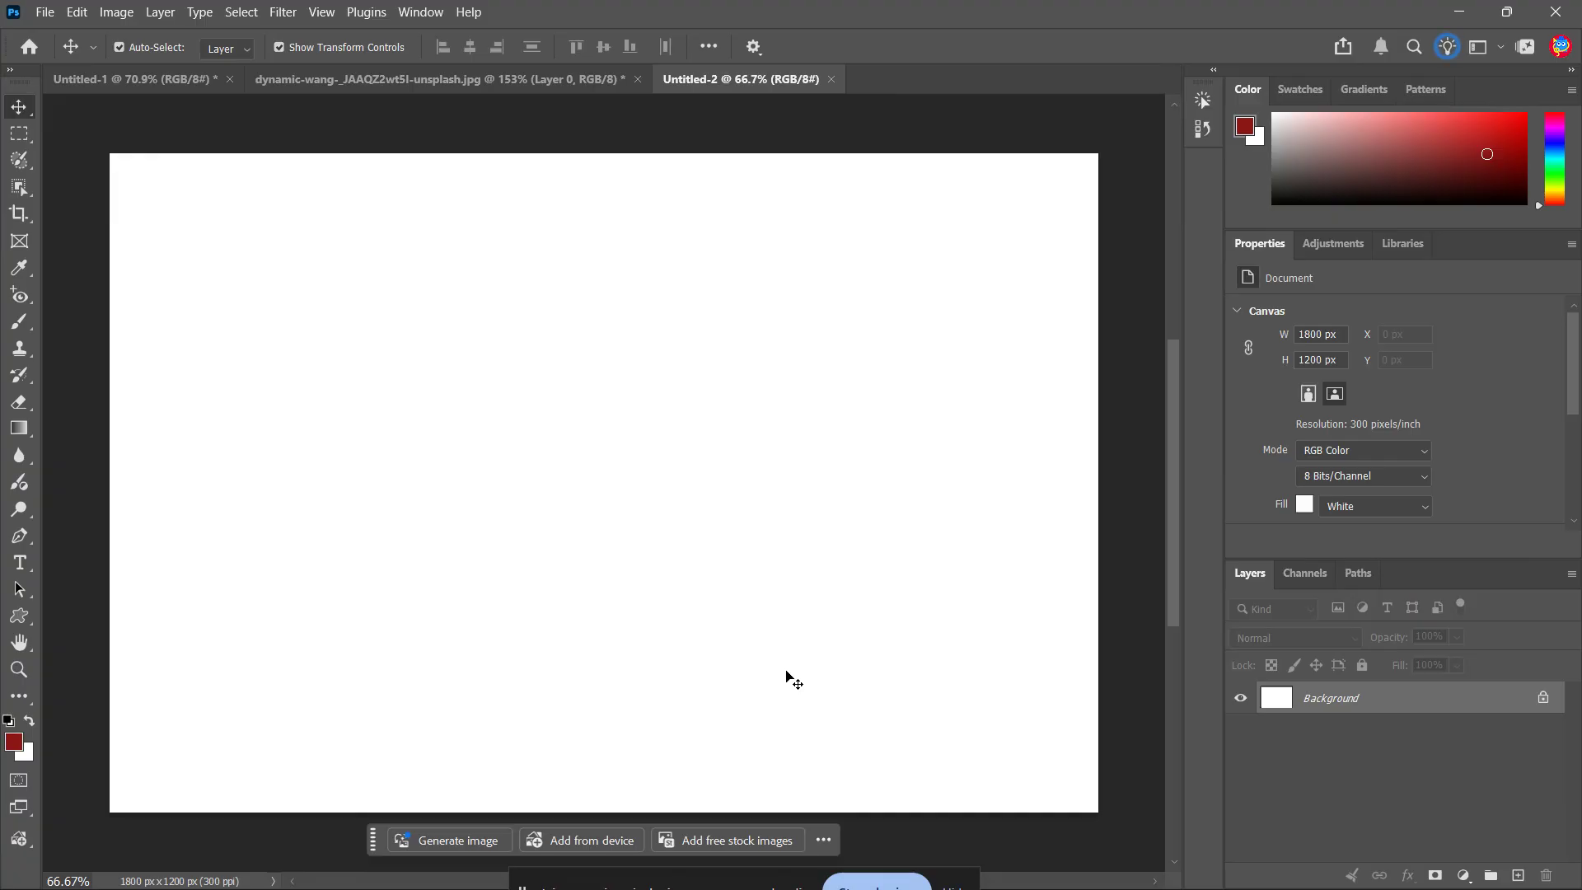
# Step: Fill the white background of the new document with the custom portrait pattern
pyautogui.click(76, 12)
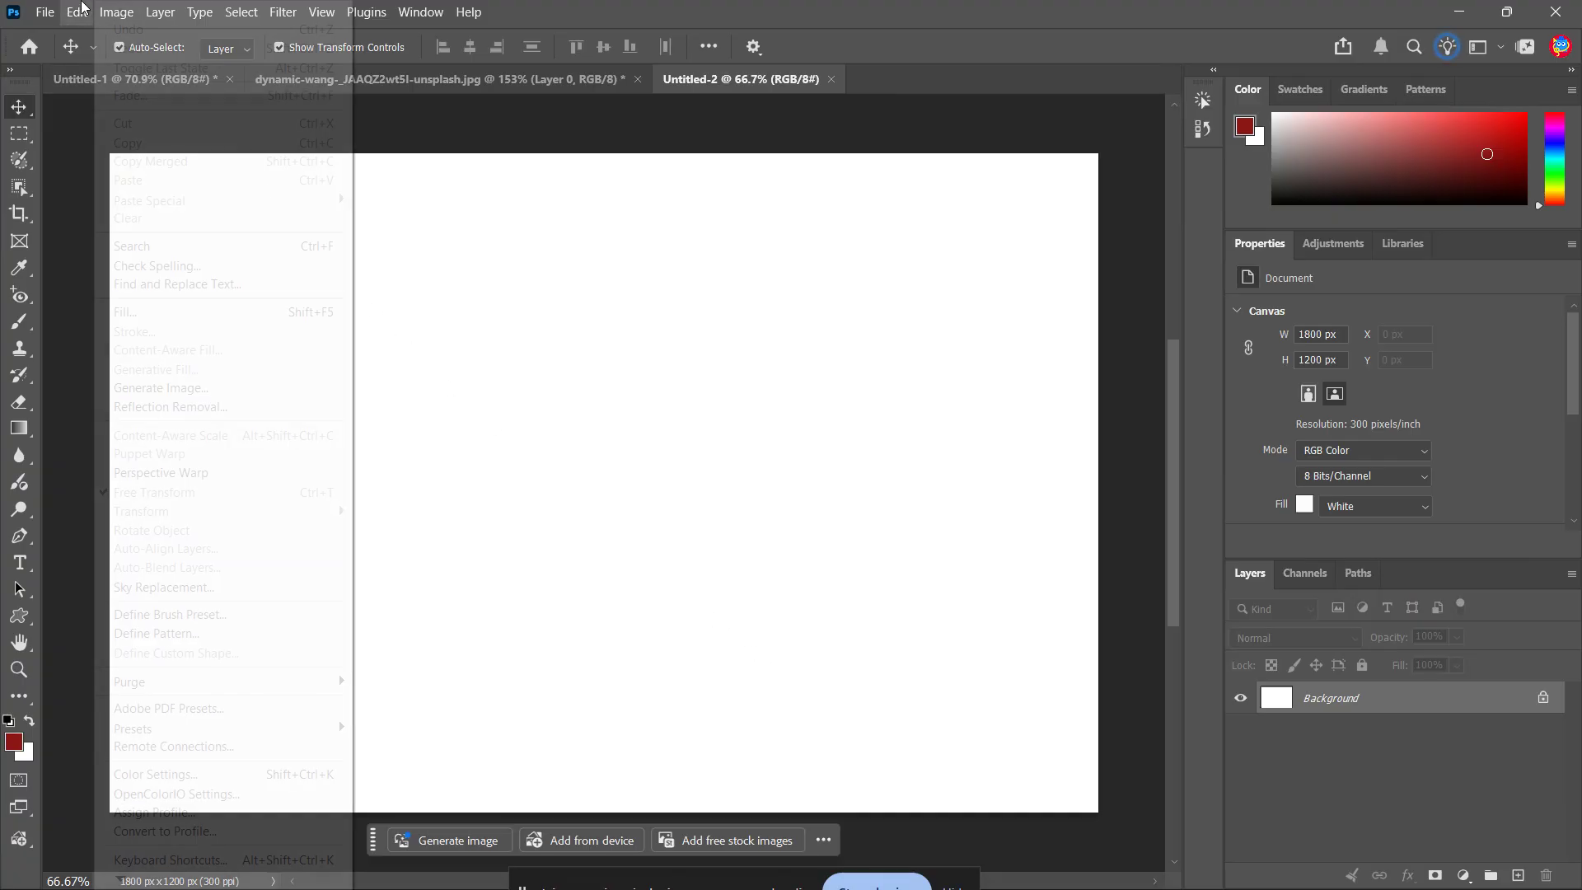
pyautogui.click(131, 311)
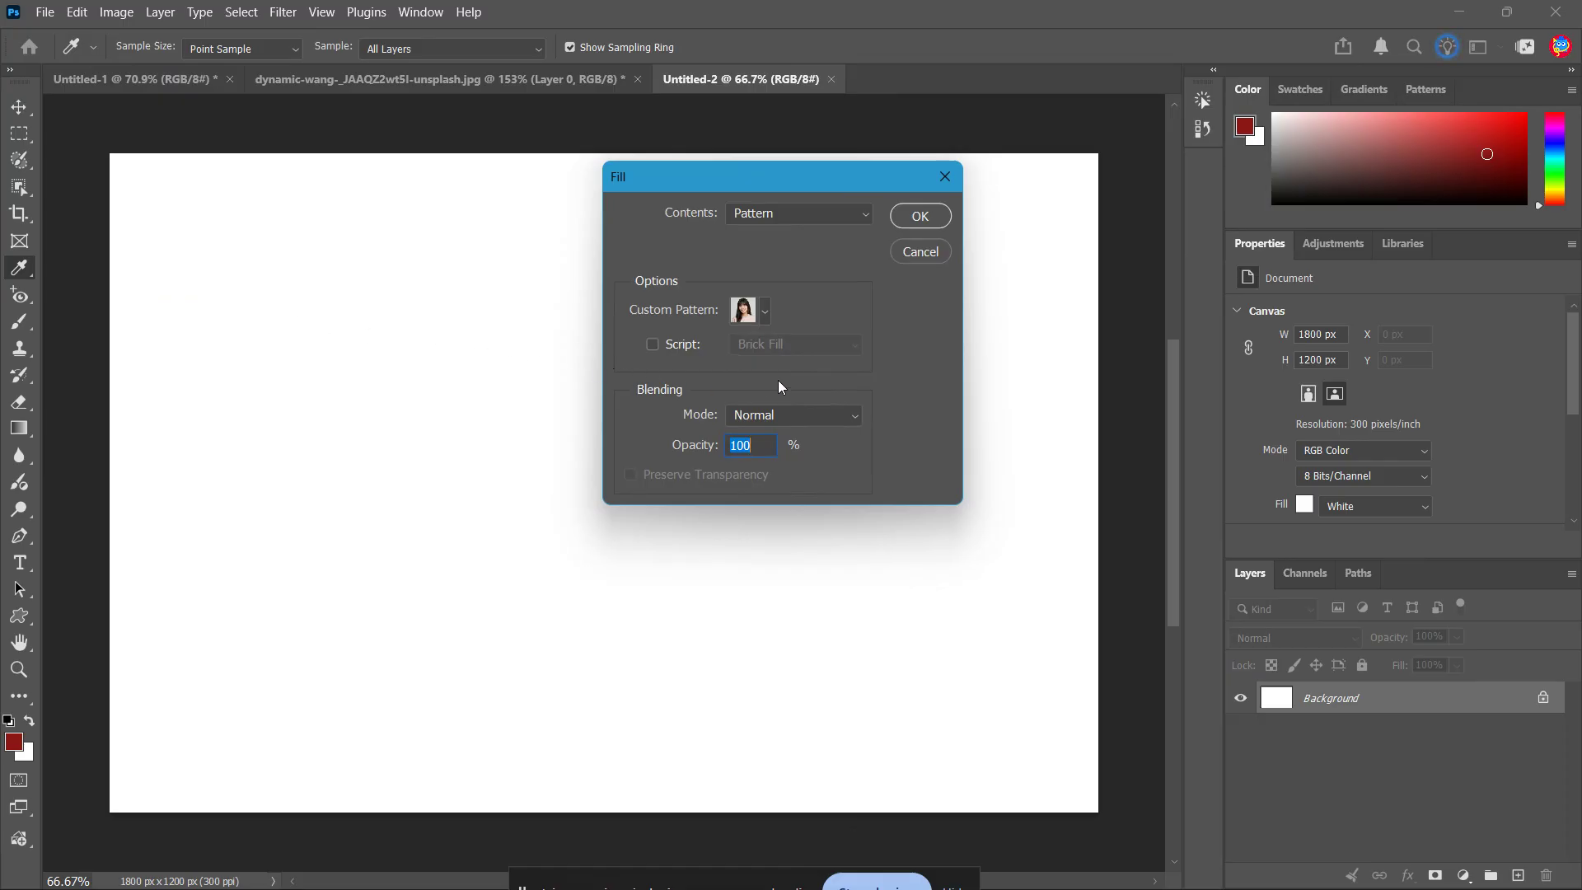
pyautogui.click(843, 216)
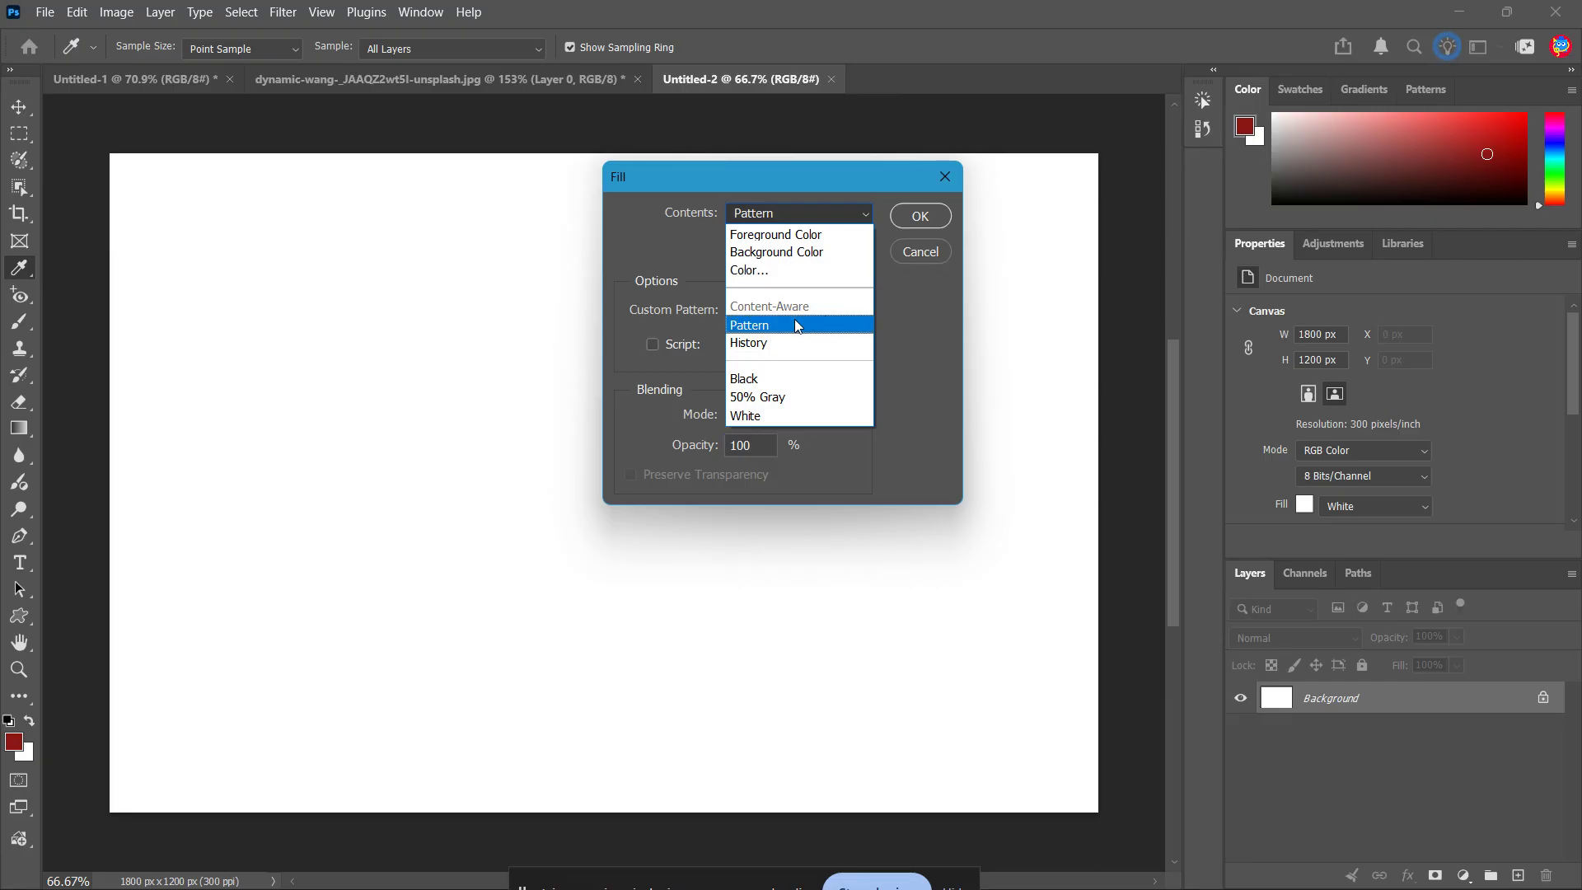
pyautogui.click(842, 324)
pyautogui.click(766, 310)
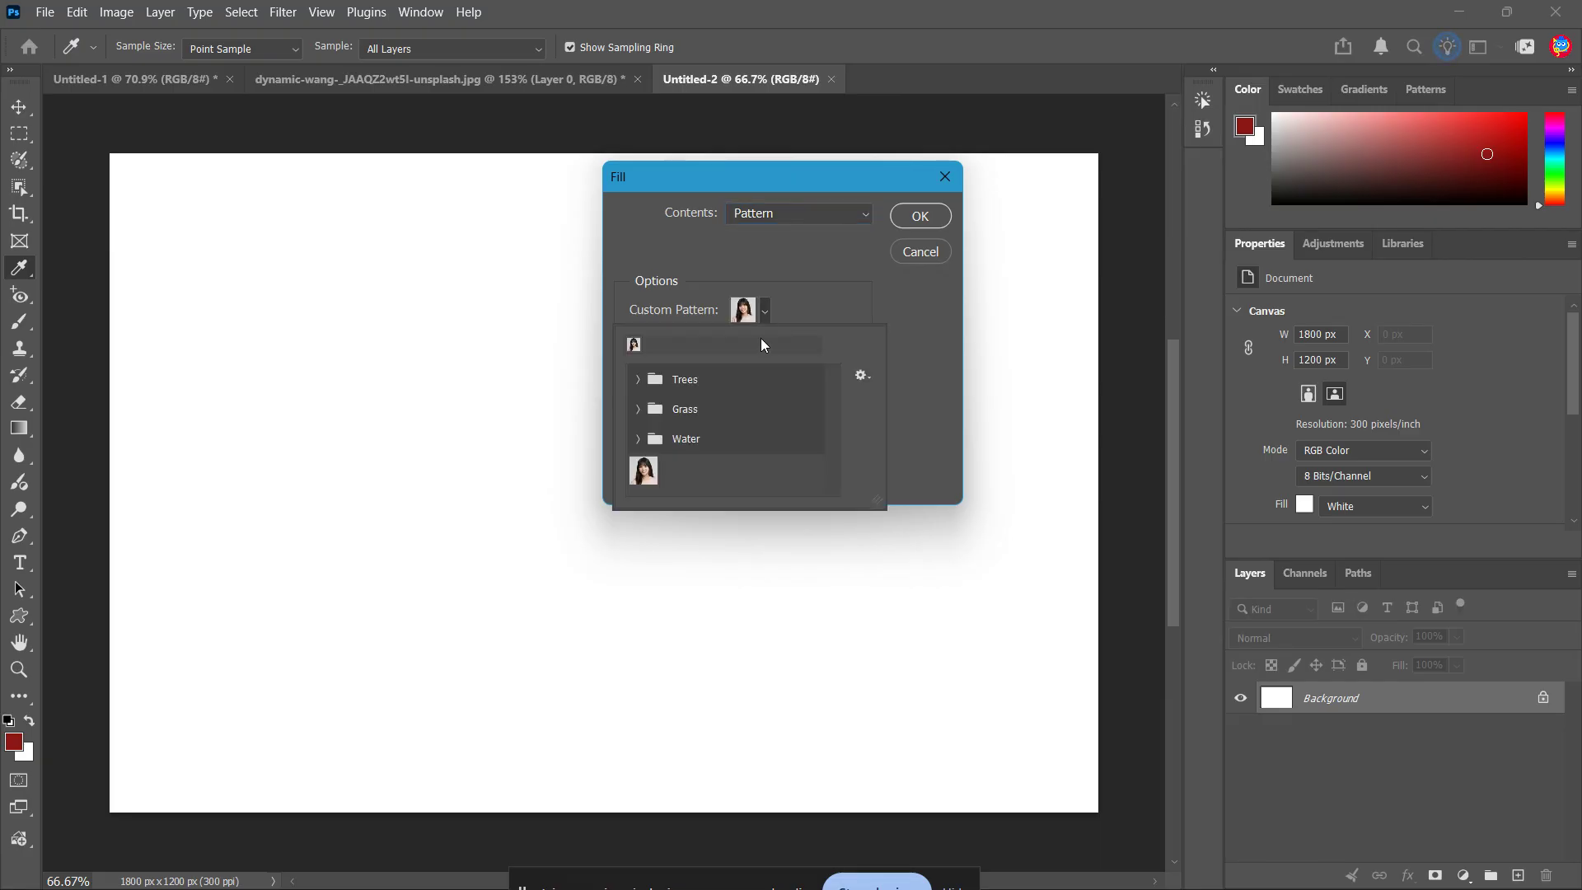
pyautogui.click(643, 477)
pyautogui.click(924, 415)
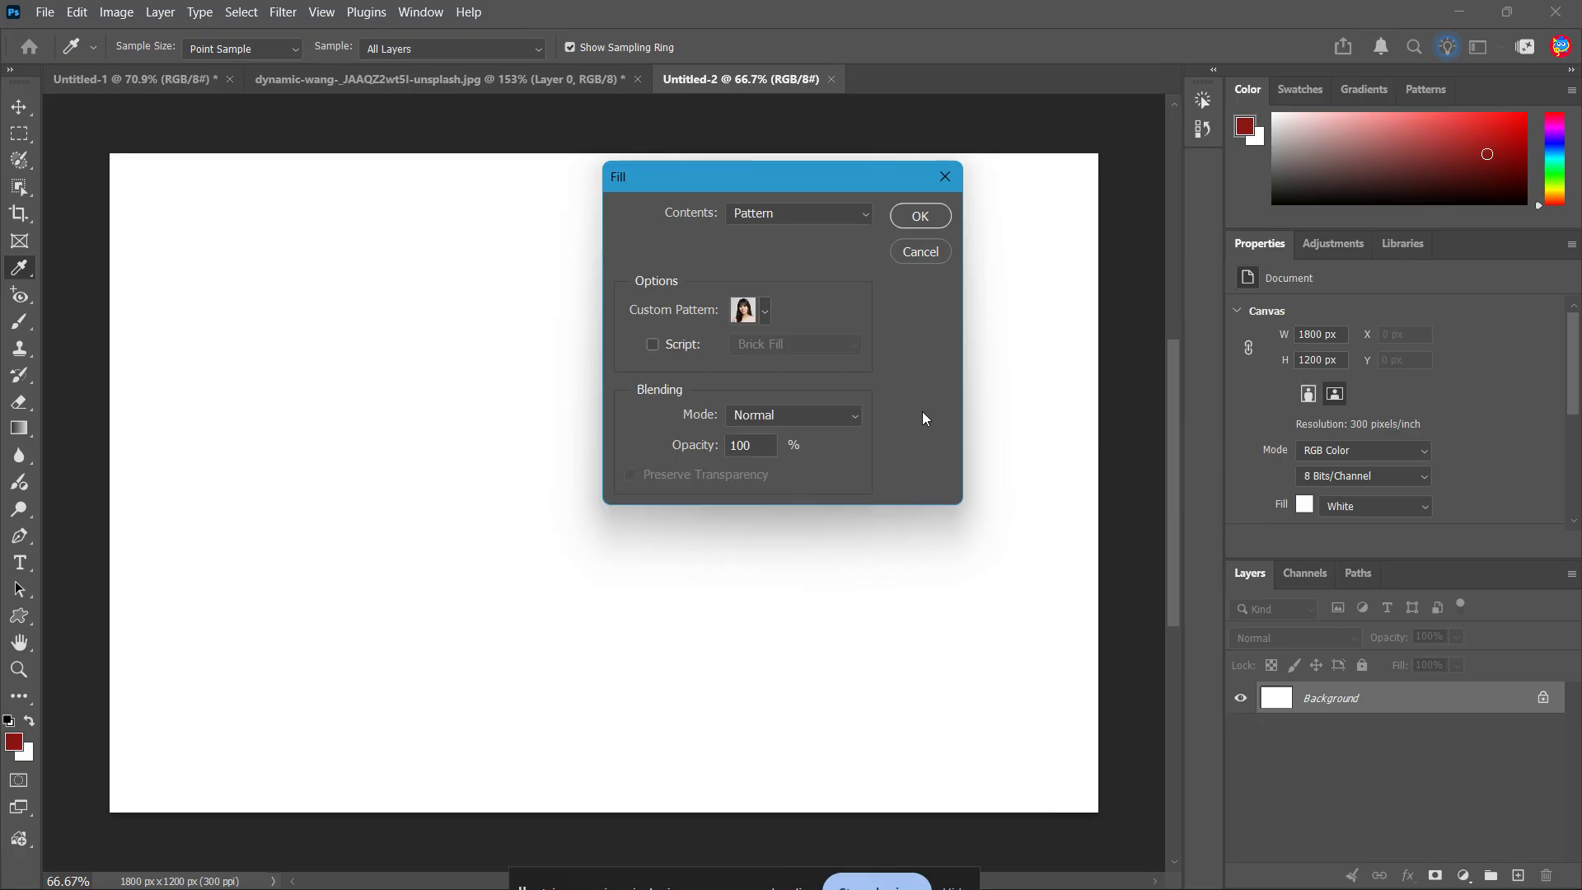
pyautogui.click(920, 216)
pyautogui.press('v')
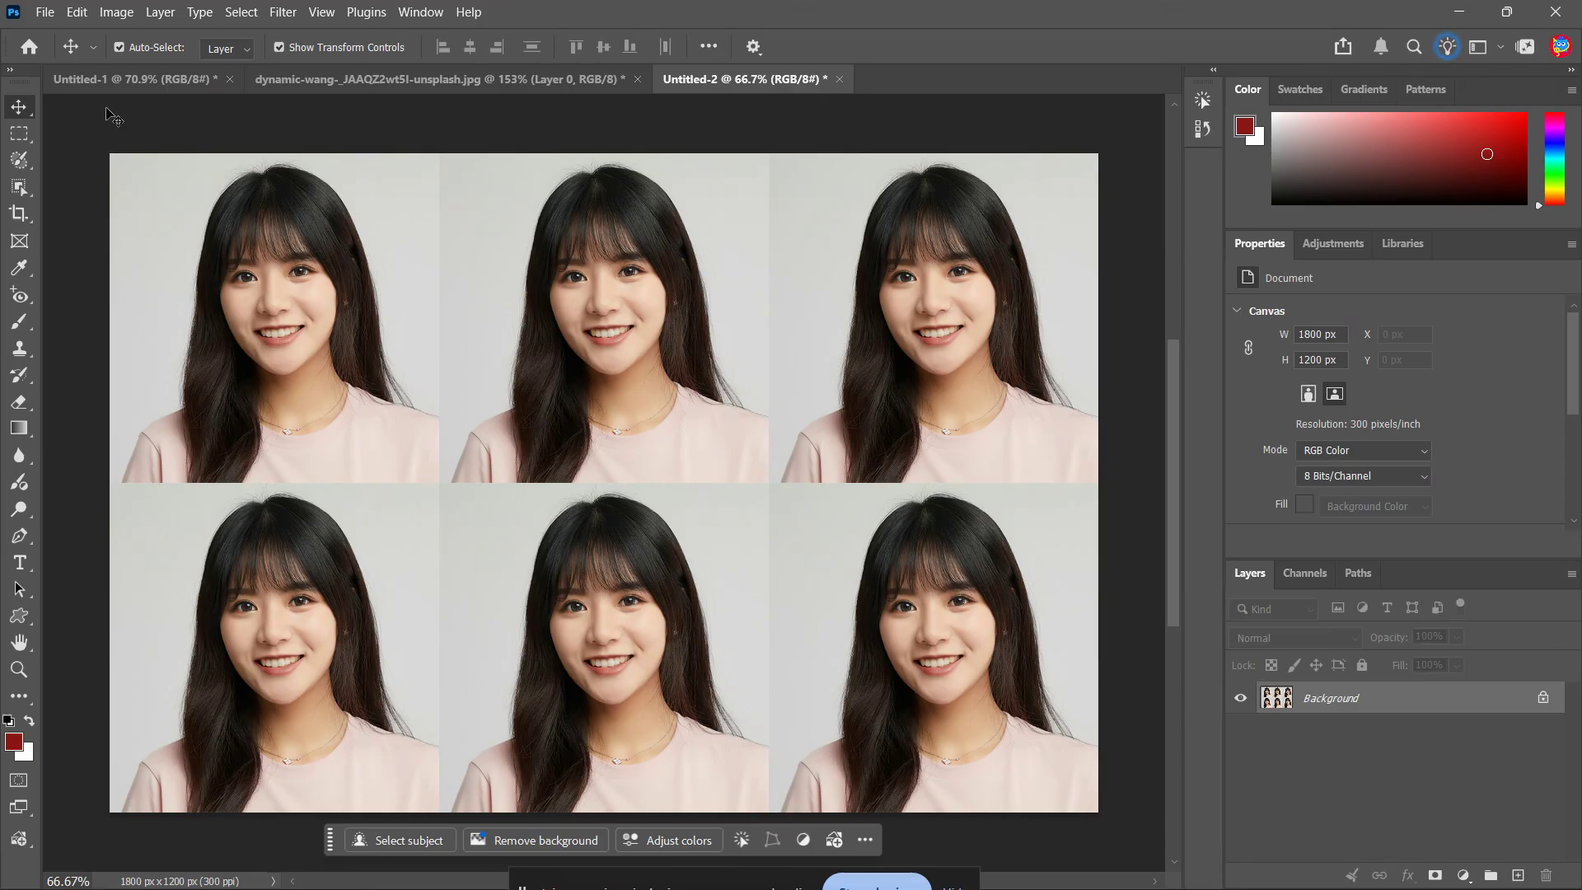
pyautogui.click(45, 12)
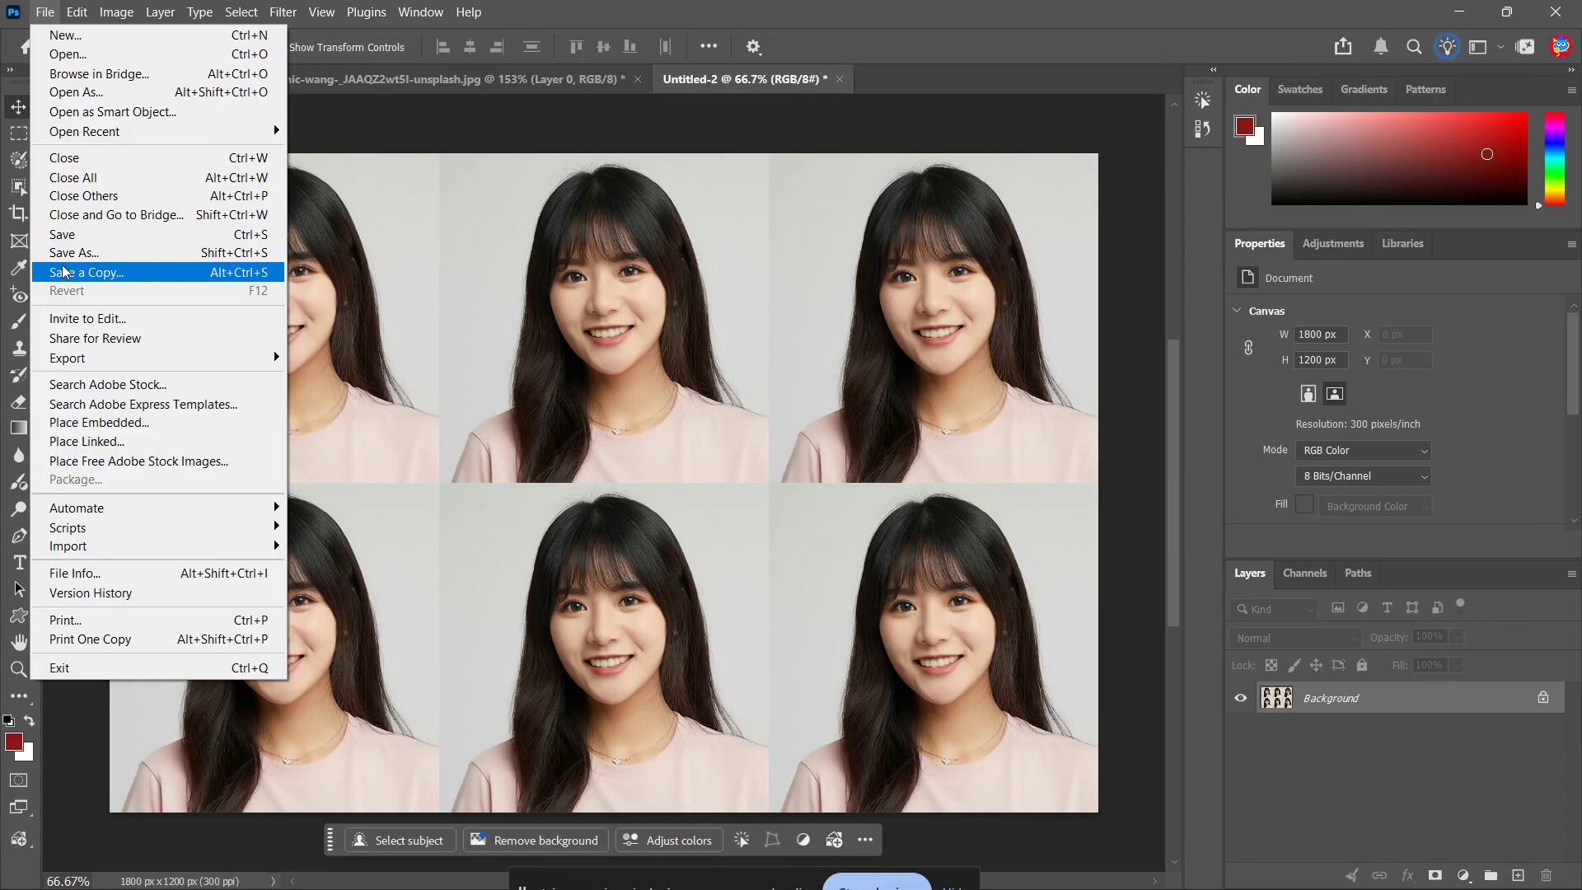
pyautogui.click(641, 5)
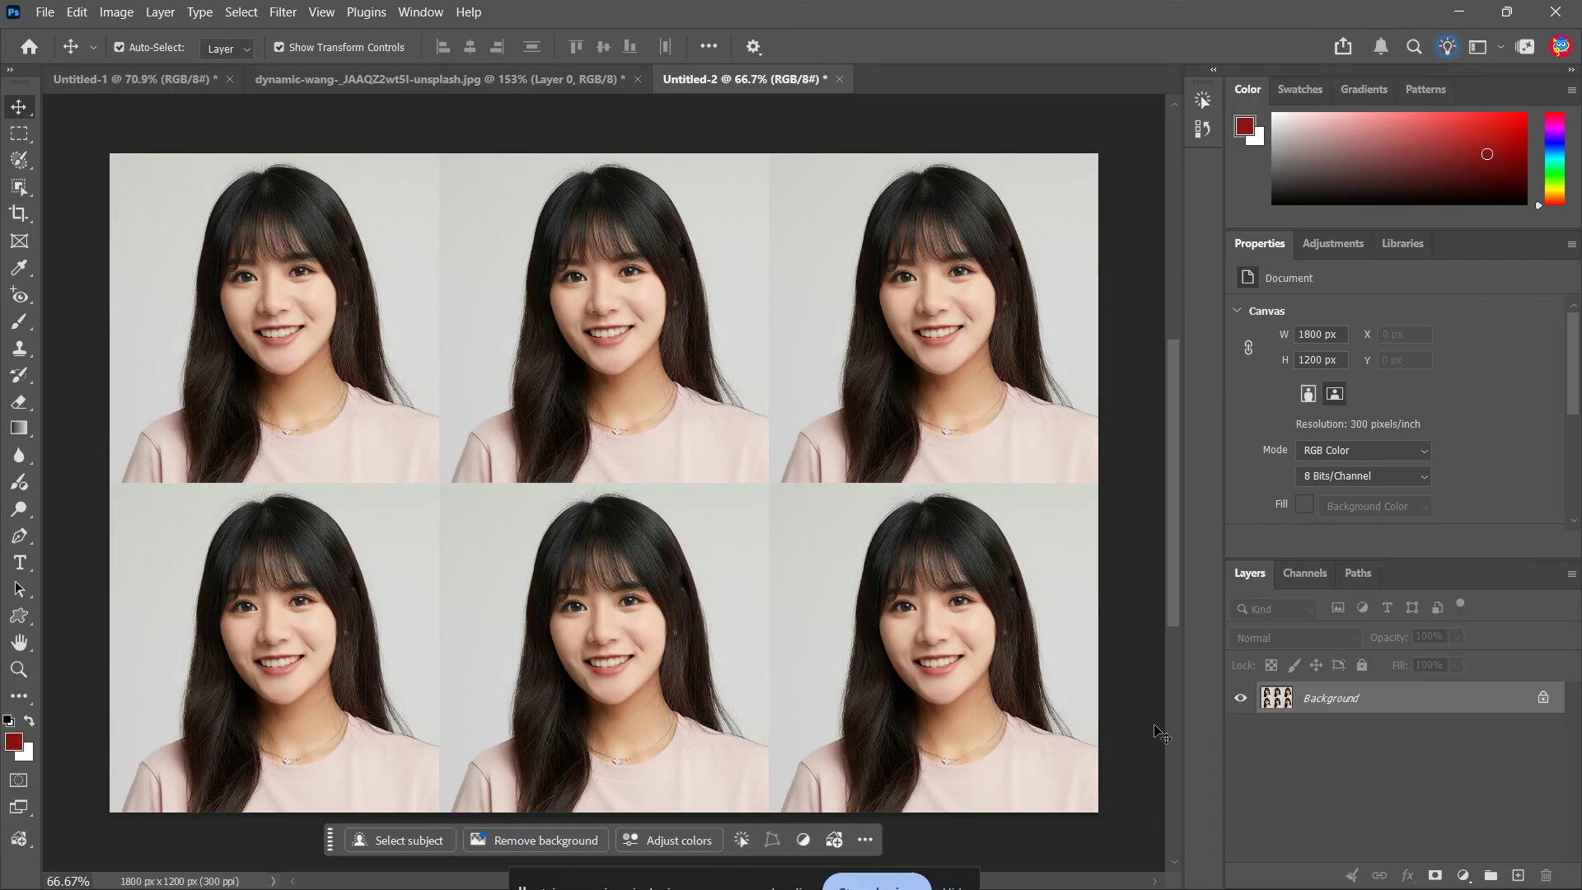